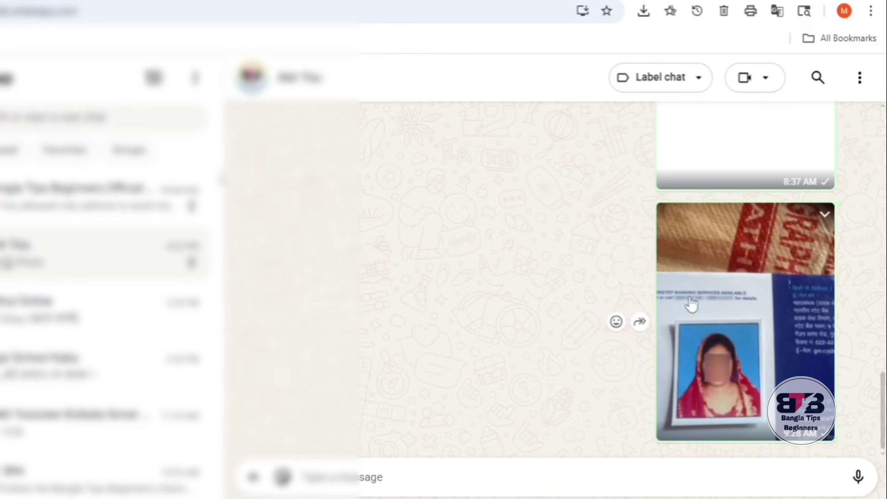
- Download the passport photo image from the chat and show the file in a maximized Downloads folder window
{"action": "left_click", "coordinate": [721, 320]}
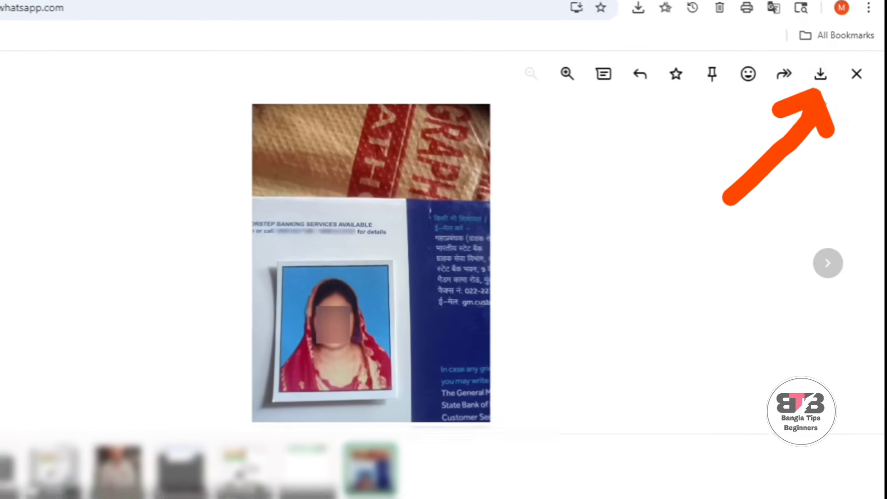
{"action": "left_click", "coordinate": [821, 74]}
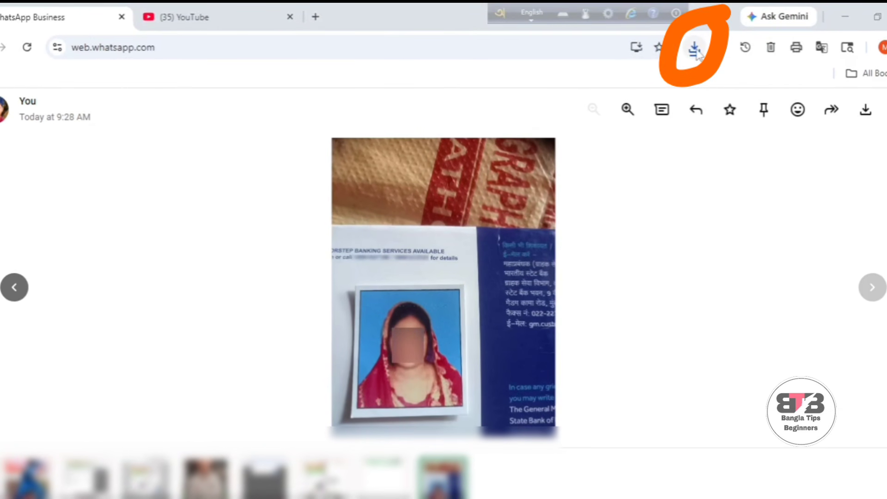
{"action": "left_click", "coordinate": [695, 50]}
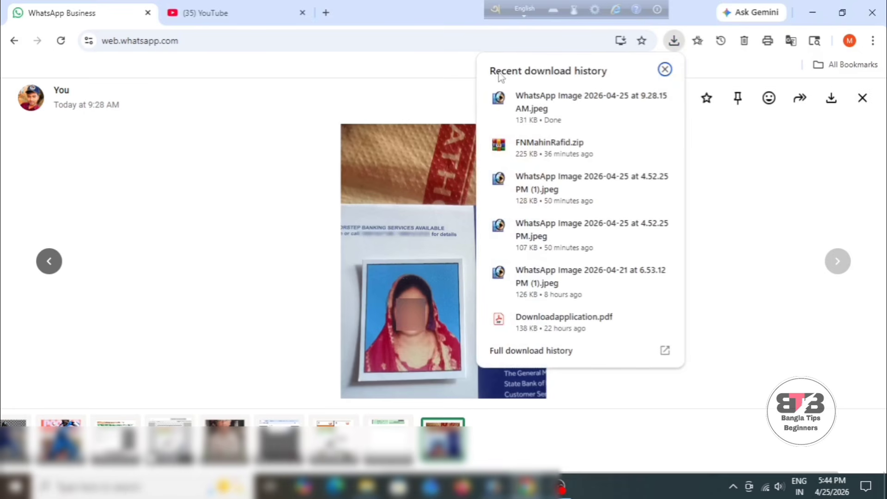
{"action": "mouse_move", "coordinate": [562, 99]}
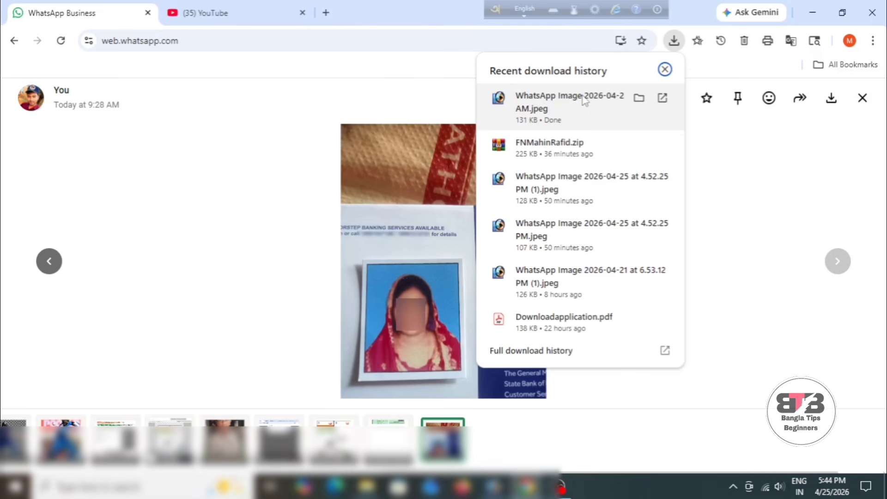
{"action": "left_click", "coordinate": [638, 98]}
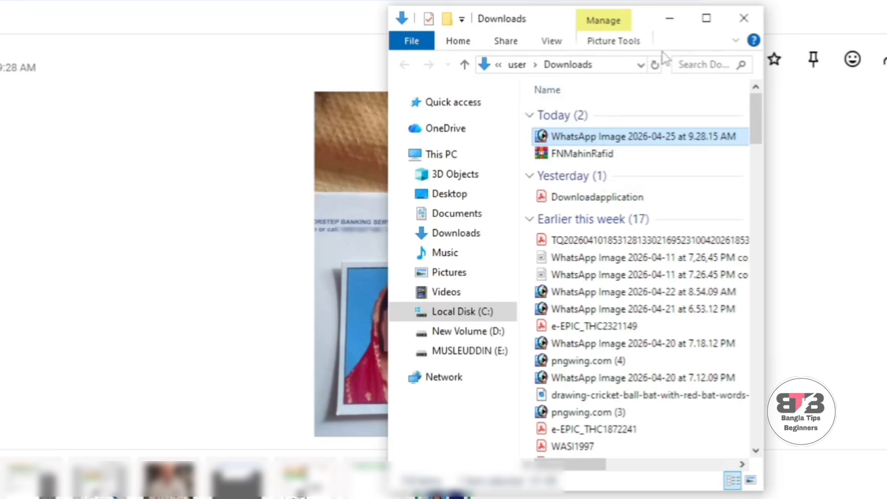
{"action": "left_click", "coordinate": [706, 18]}
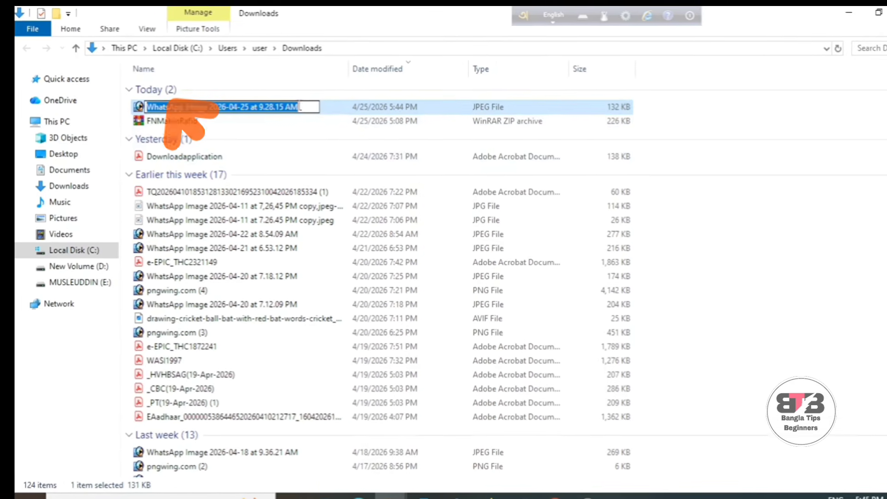
- Open "WhatsApp Image 2026-04-25 at 9.28.15 AM" in Paint, save it over the original file, and minimize Paint
{"action": "mouse_move", "coordinate": [248, 114]}
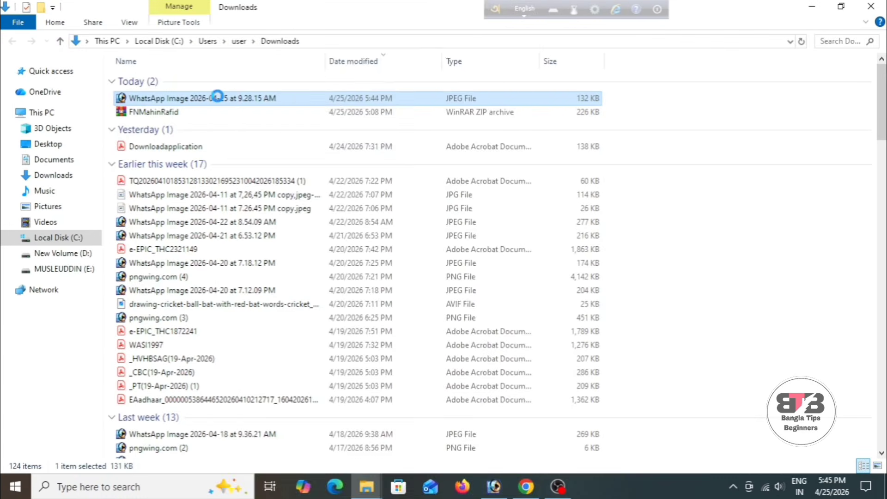
{"action": "right_click", "coordinate": [259, 118]}
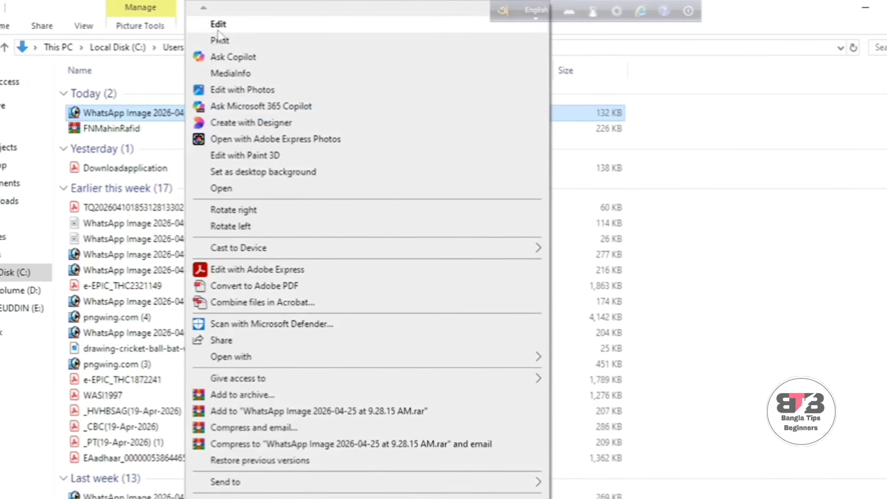
{"action": "left_click", "coordinate": [214, 27]}
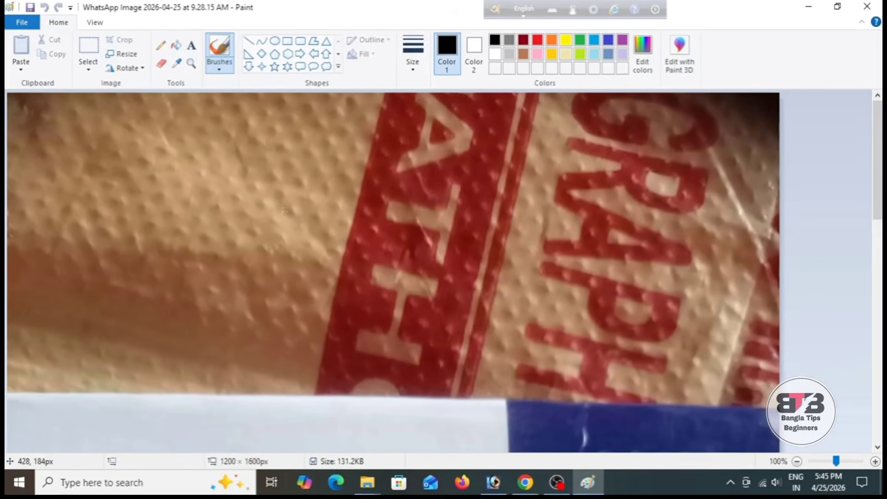
{"action": "scroll", "coordinate": [321, 229], "scroll_direction": "down", "scroll_amount": 4}
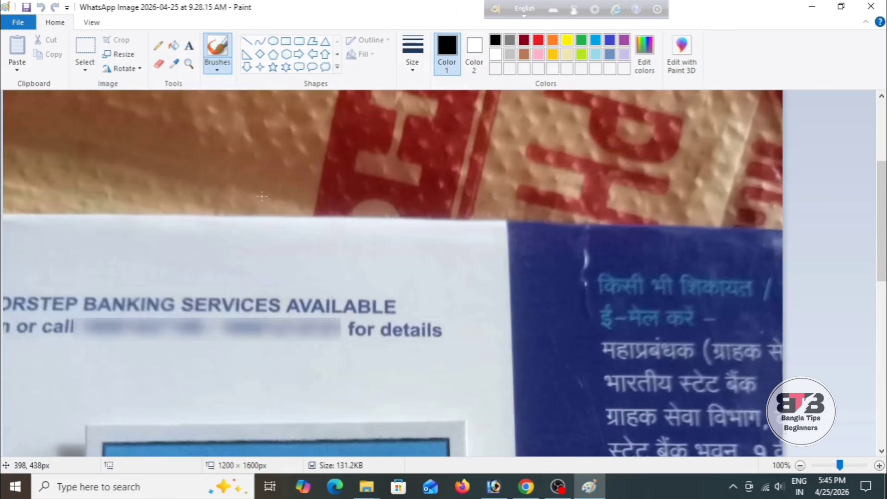
{"action": "scroll", "coordinate": [296, 245], "scroll_direction": "down", "scroll_amount": 2}
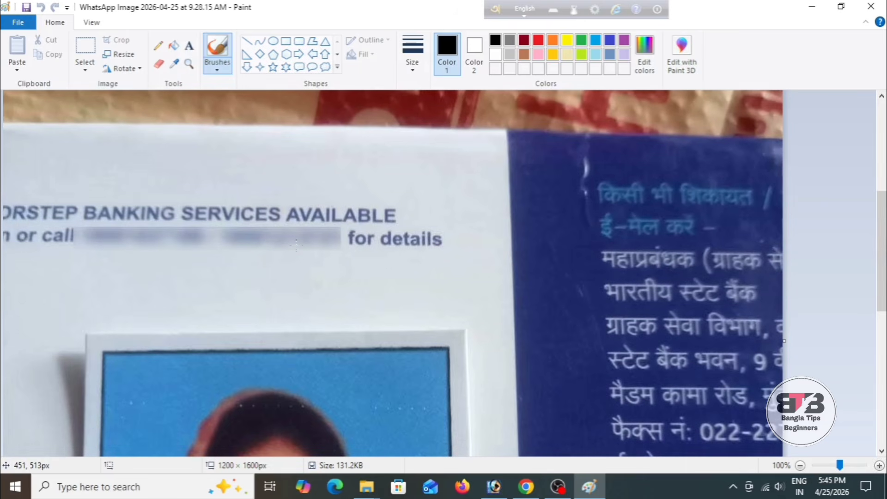
{"action": "scroll", "coordinate": [296, 245], "scroll_direction": "down", "scroll_amount": 6}
{"action": "key", "text": "ctrl+s"}
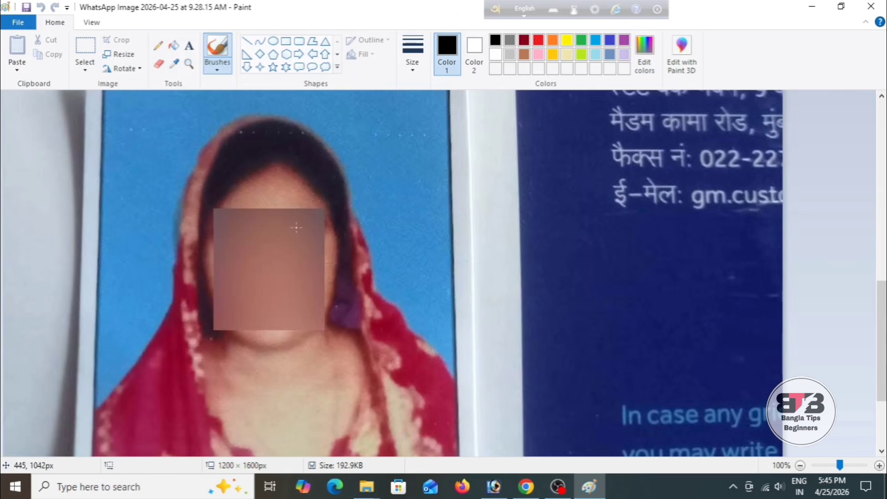
{"action": "left_click", "coordinate": [819, 10]}
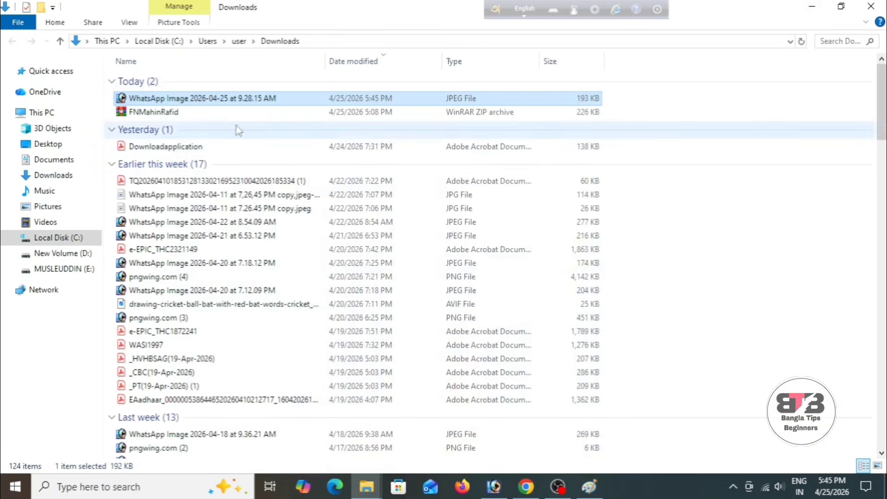
- Open the resaved WhatsApp image in Adobe Photoshop and maximize its document window
{"action": "right_click", "coordinate": [210, 98]}
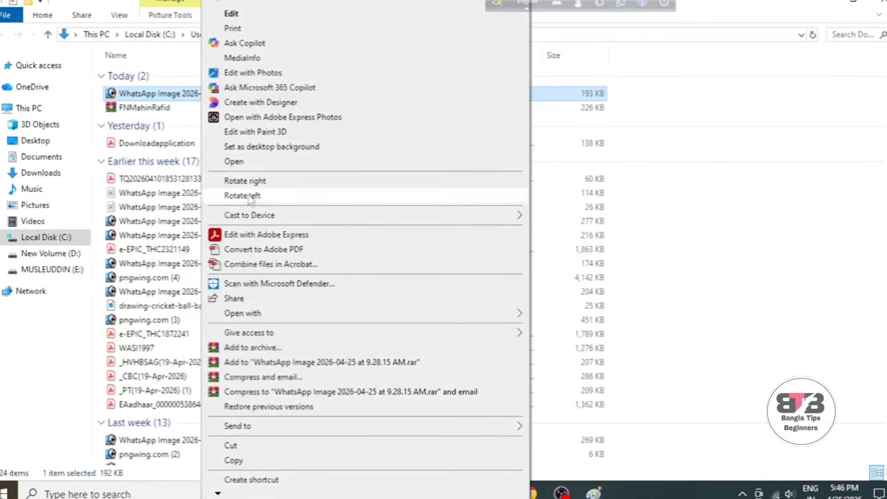
{"action": "mouse_move", "coordinate": [269, 318]}
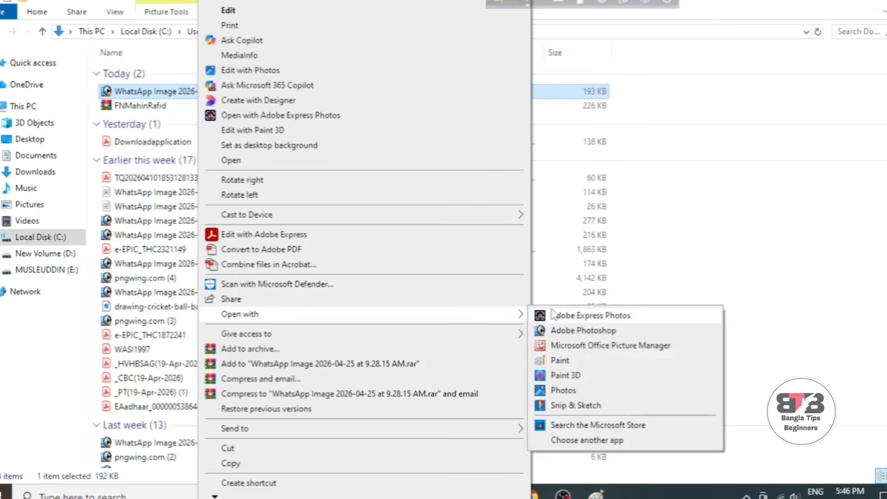
{"action": "left_click", "coordinate": [557, 334]}
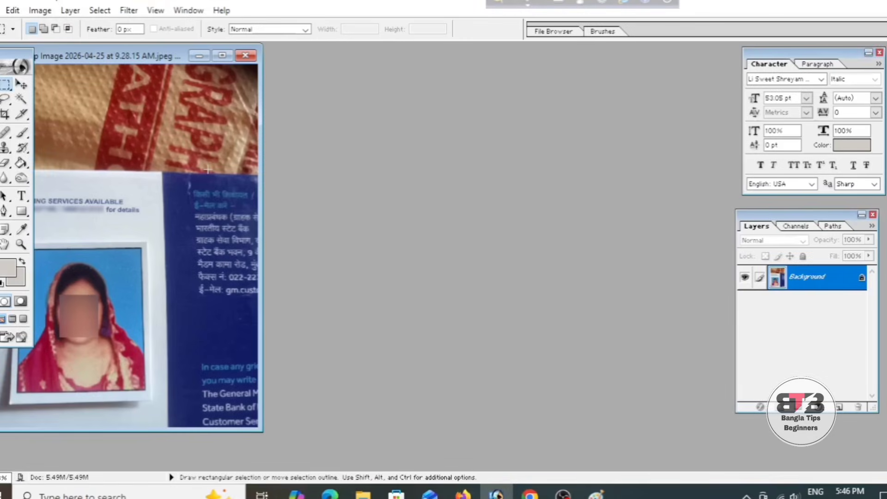
{"action": "left_click_drag", "start_coordinate": [119, 51], "coordinate": [332, 64]}
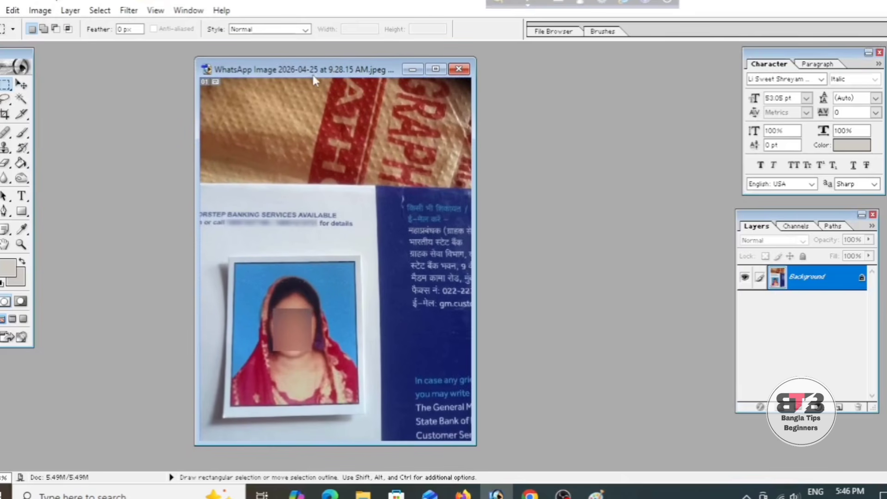
{"action": "left_click_drag", "start_coordinate": [319, 69], "coordinate": [345, 74]}
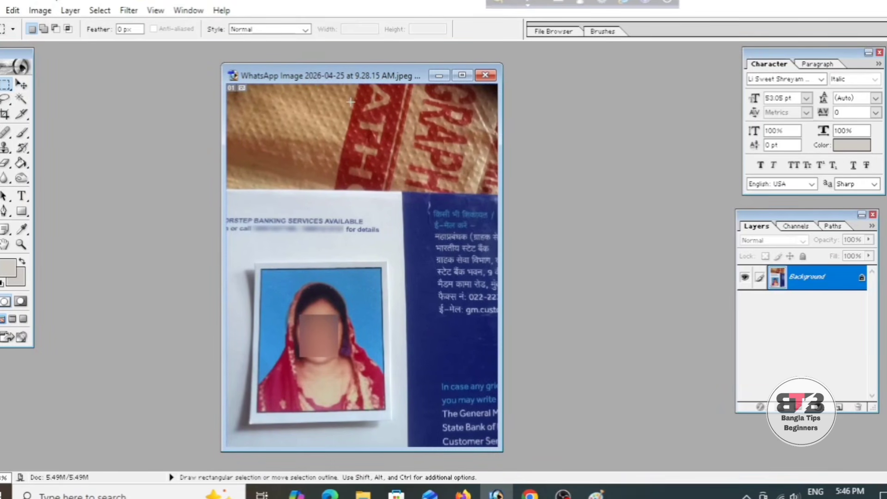
{"action": "left_click", "coordinate": [462, 75]}
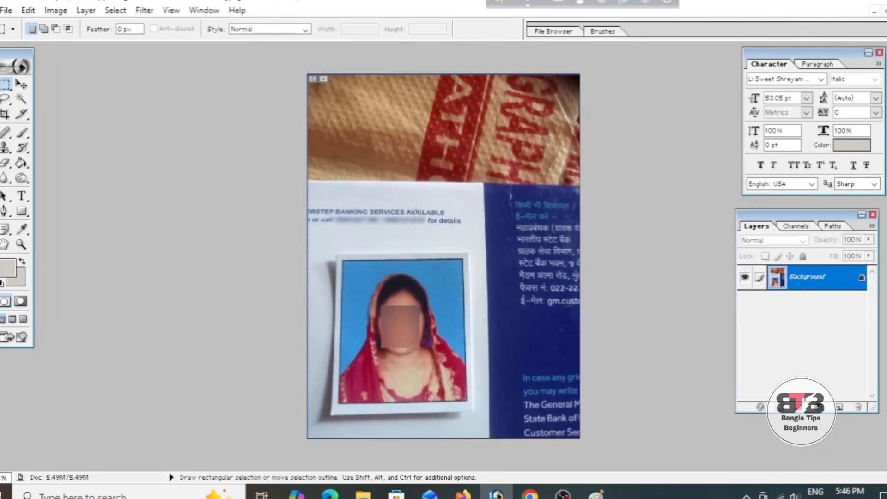
- Crop the image to the portrait at 1.2 × 1.5 in and 300 pixels/inch, rotating the crop frame slightly to follow the photo's tilt
{"action": "key", "text": "alt"}
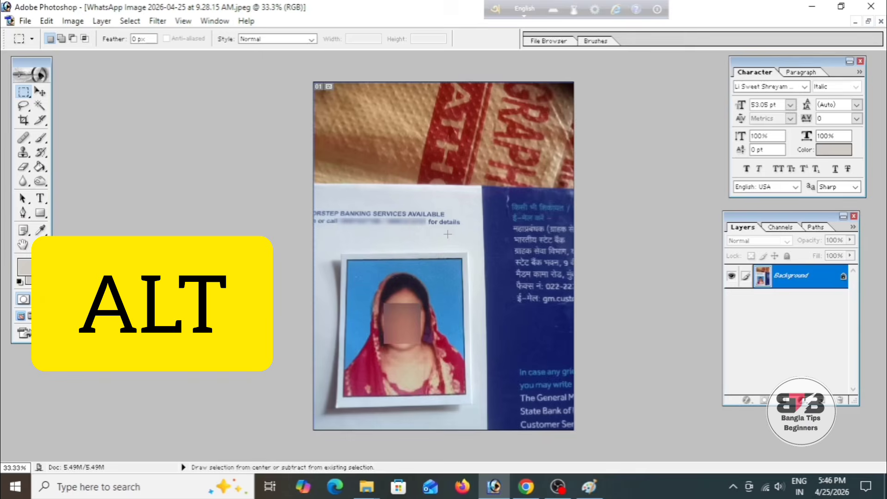
{"action": "scroll", "coordinate": [448, 234], "scroll_direction": "up", "scroll_amount": 5}
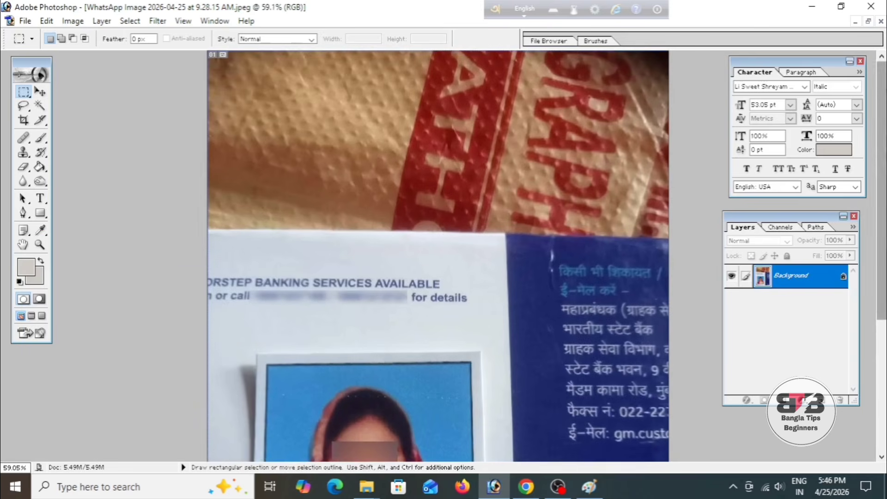
{"action": "scroll", "coordinate": [585, 245], "scroll_direction": "down", "scroll_amount": 5}
{"action": "scroll", "coordinate": [585, 245], "scroll_direction": "up", "scroll_amount": 1}
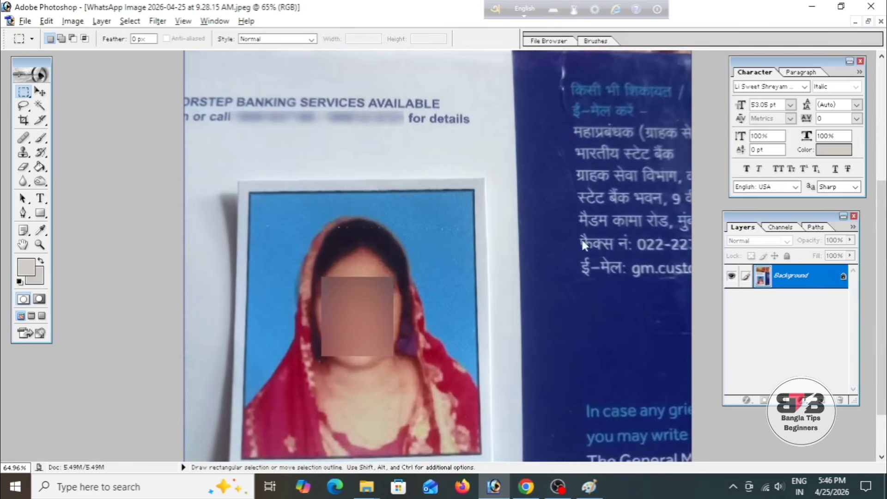
{"action": "scroll", "coordinate": [882, 202], "scroll_direction": "down", "scroll_amount": 2}
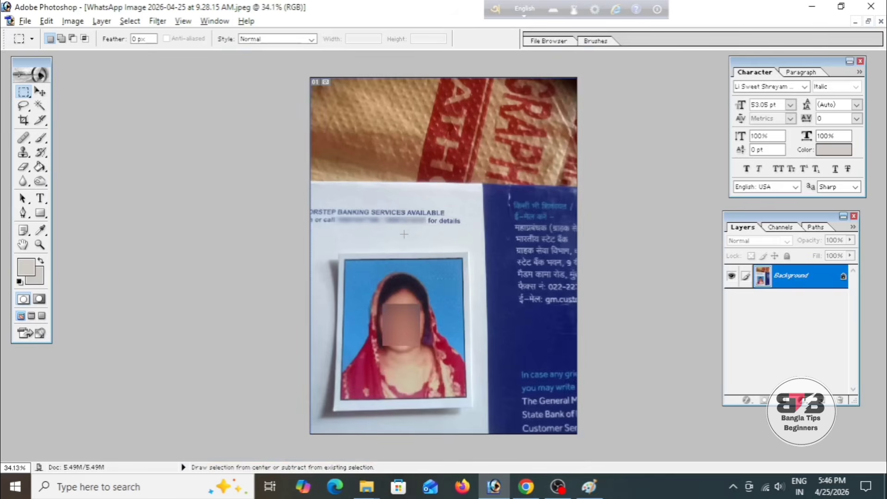
{"action": "scroll", "coordinate": [446, 197], "scroll_direction": "down", "scroll_amount": 2}
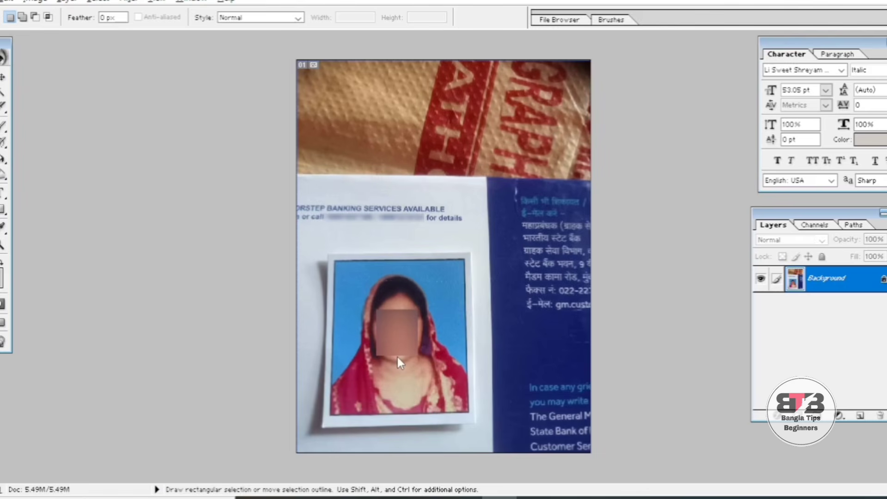
{"action": "scroll", "coordinate": [397, 357], "scroll_direction": "up", "scroll_amount": 1}
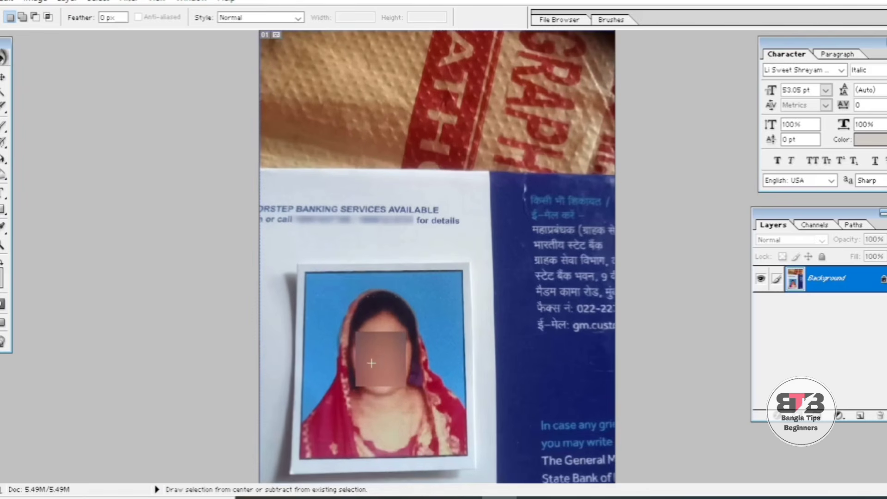
{"action": "scroll", "coordinate": [400, 374], "scroll_direction": "up", "scroll_amount": 2}
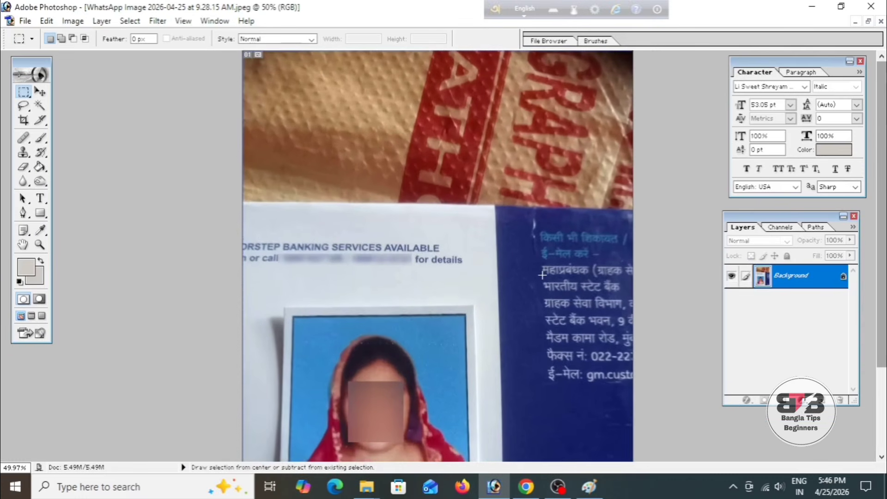
{"action": "scroll", "coordinate": [462, 268], "scroll_direction": "up", "scroll_amount": 1}
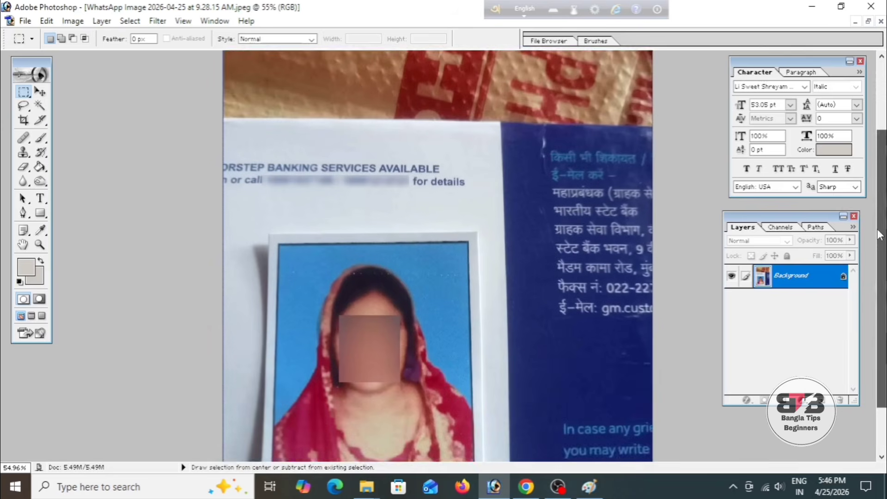
{"action": "scroll", "coordinate": [337, 239], "scroll_direction": "down", "scroll_amount": 2}
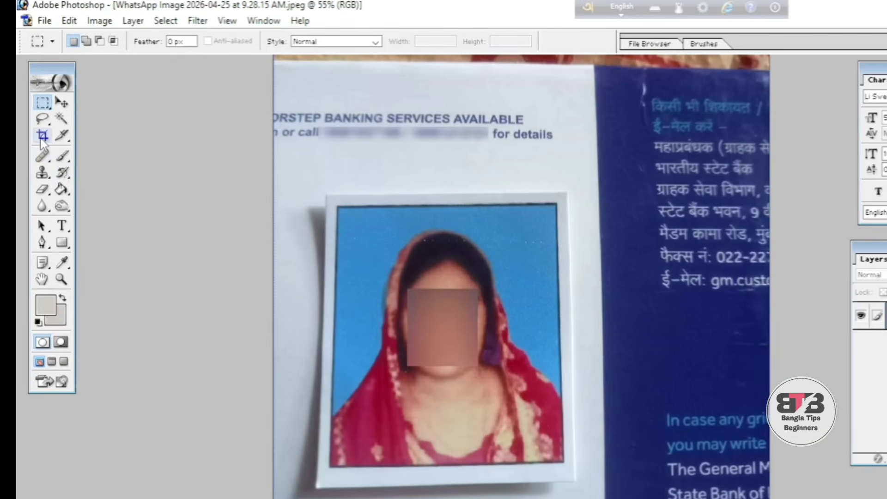
{"action": "left_click", "coordinate": [42, 136]}
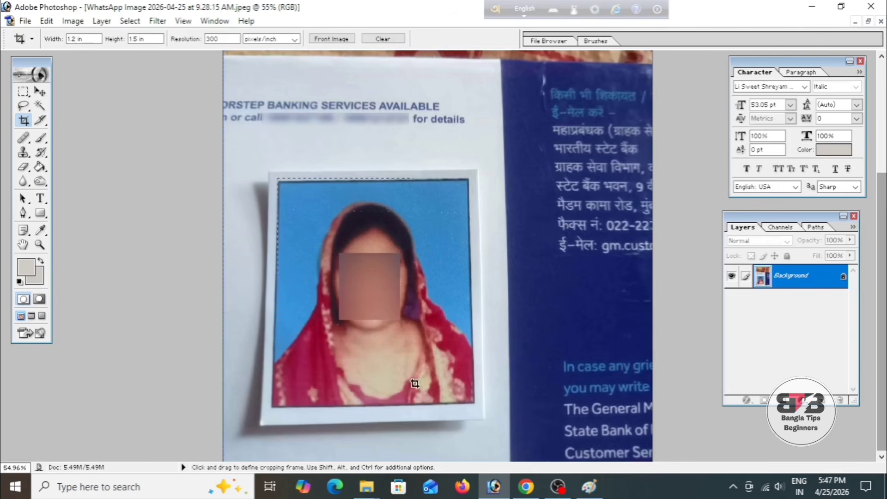
{"action": "left_click_drag", "start_coordinate": [456, 428], "coordinate": [458, 405]}
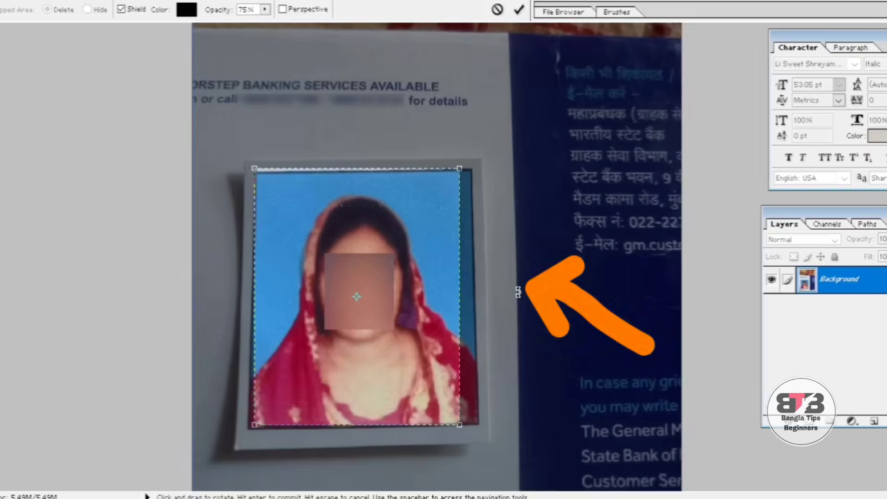
{"action": "left_click_drag", "start_coordinate": [519, 293], "coordinate": [522, 290]}
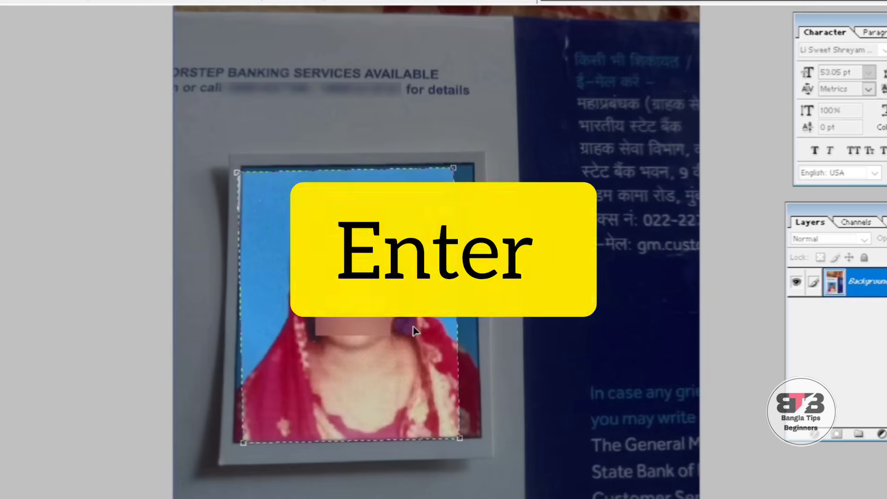
{"action": "key", "text": "Return"}
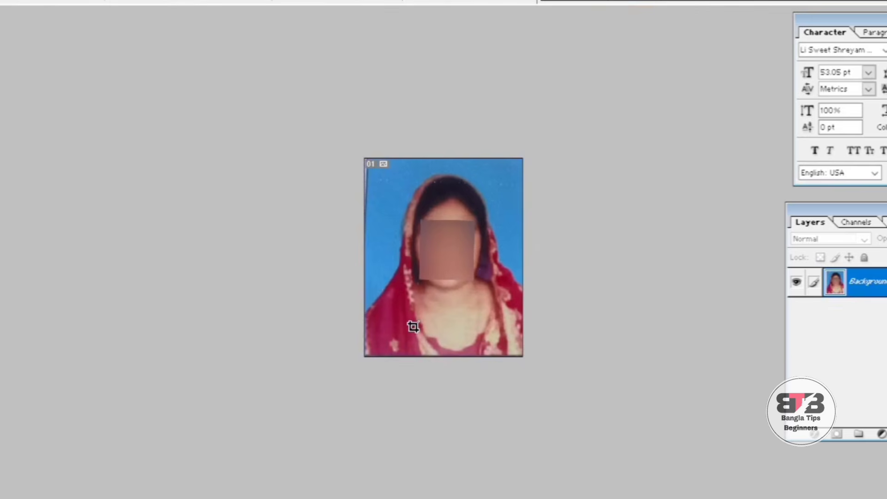
- Crop the portrait slightly tighter at 1.2 × 1.5 in and 300 pixels/inch, trimming the dark strip along its left and top edges
{"action": "key", "text": "ctrl+plus"}
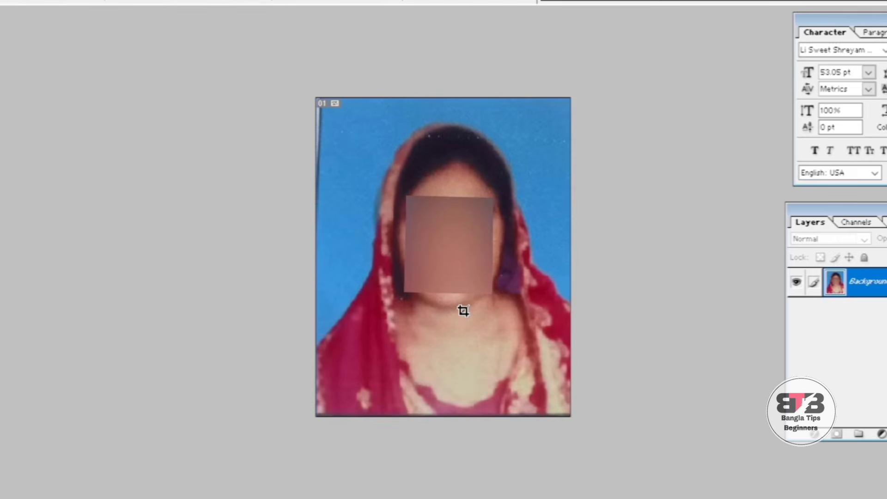
{"action": "key", "text": "ctrl+minus"}
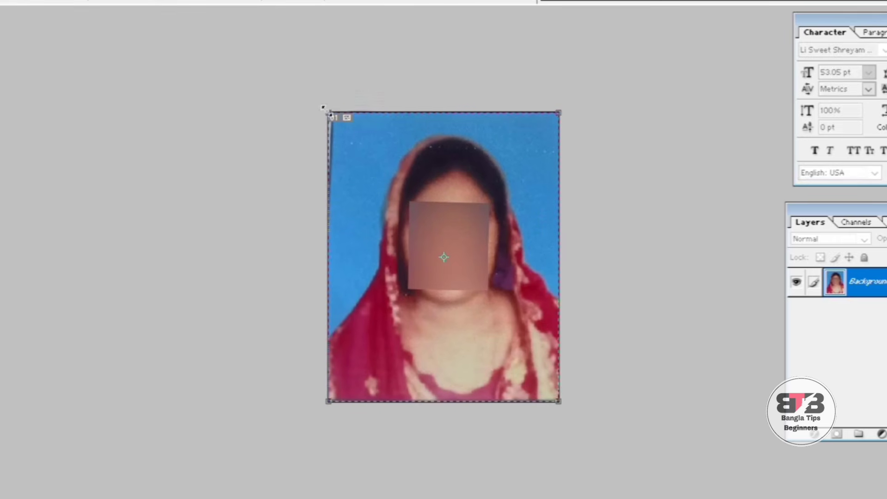
{"action": "left_click_drag", "start_coordinate": [332, 113], "coordinate": [559, 401]}
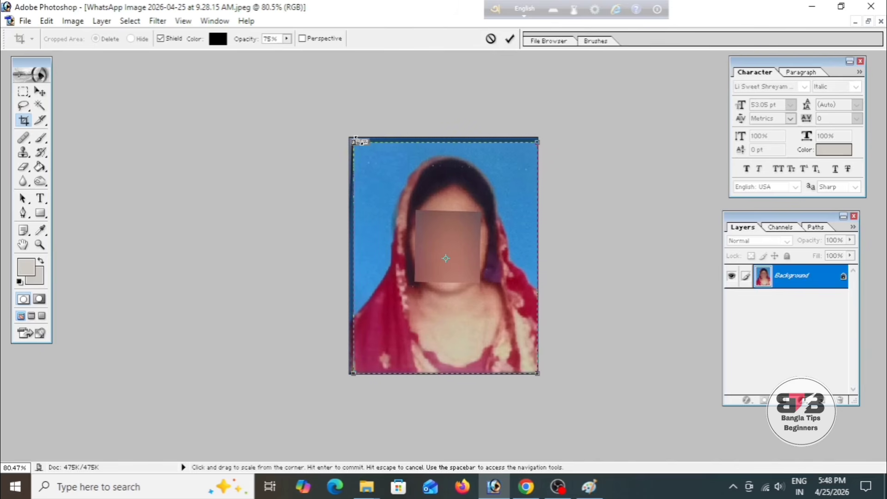
{"action": "key", "text": "Left"}
{"action": "key", "text": "Left"}
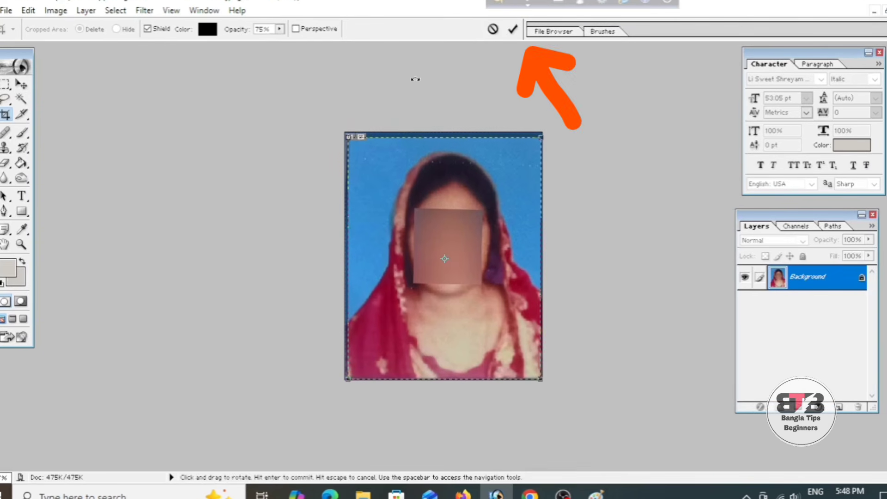
{"action": "left_click", "coordinate": [512, 29]}
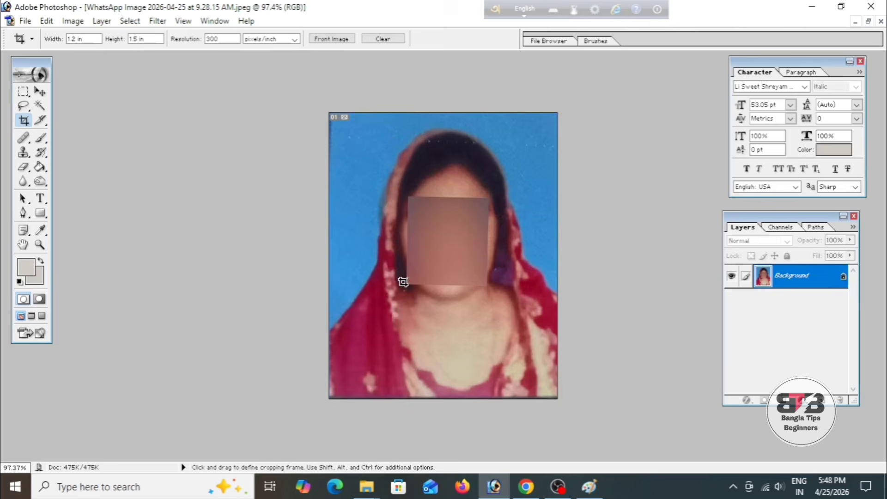
{"action": "scroll", "coordinate": [404, 282], "scroll_direction": "down", "scroll_amount": 1}
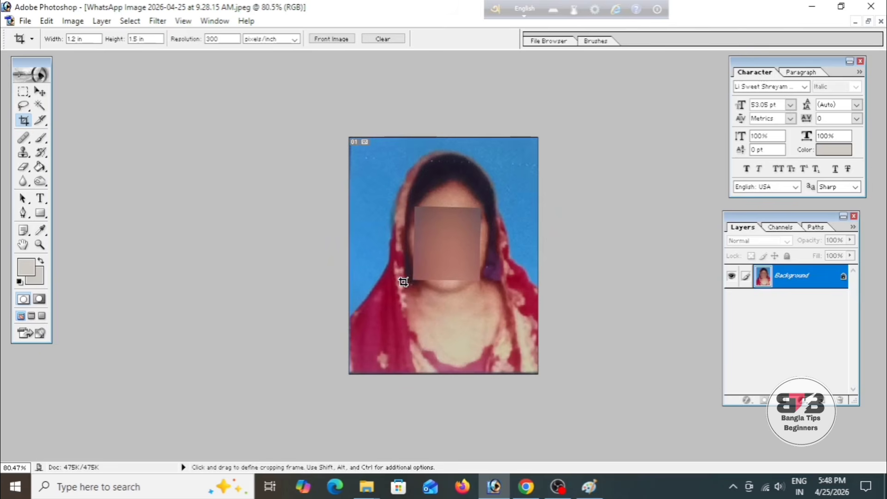
{"action": "scroll", "coordinate": [402, 279], "scroll_direction": "up", "scroll_amount": 1}
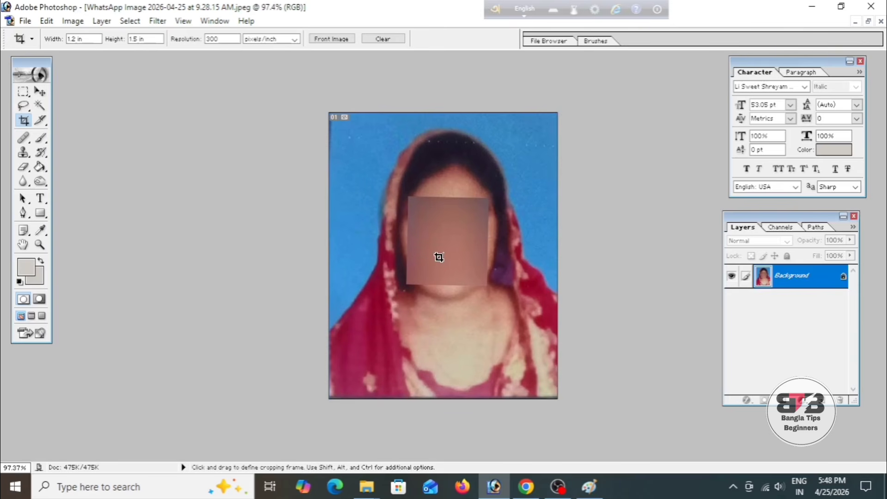
{"action": "scroll", "coordinate": [439, 257], "scroll_direction": "down", "scroll_amount": 1}
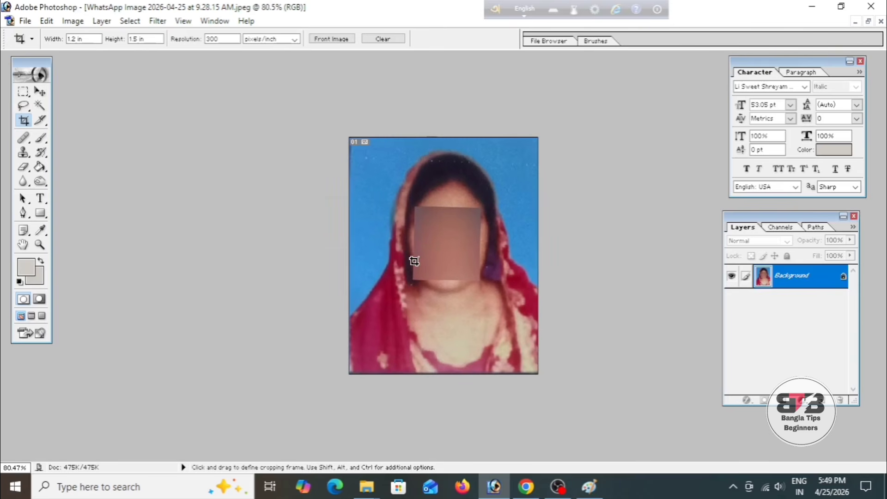
{"action": "scroll", "coordinate": [414, 261], "scroll_direction": "up", "scroll_amount": 1}
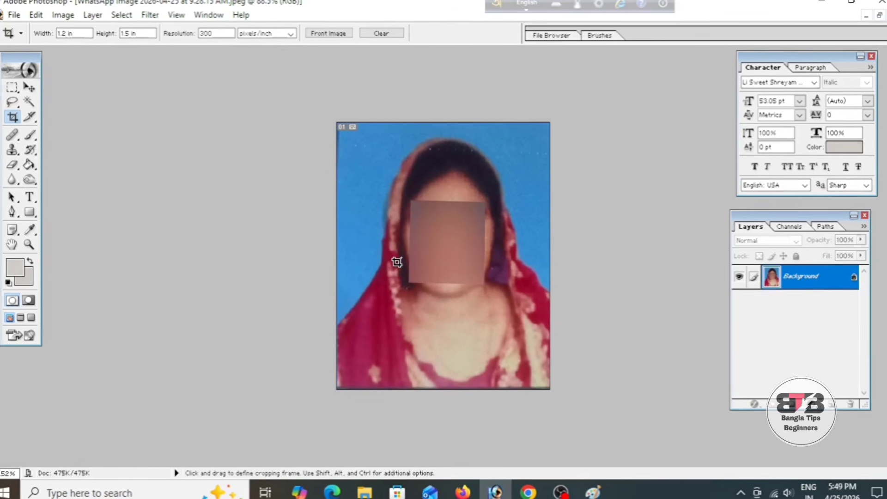
- Select the entire photo and set the Stroke color to near-black 0A0909
{"action": "key", "text": "ctrl+a"}
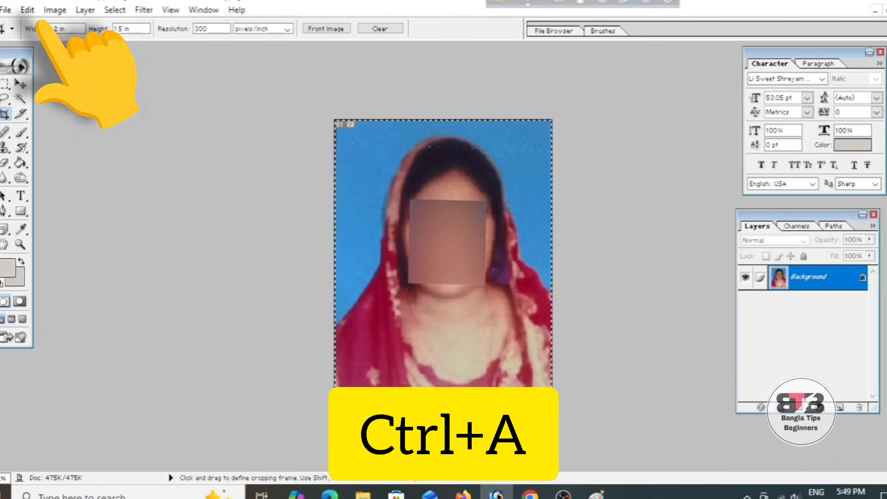
{"action": "left_click", "coordinate": [28, 10]}
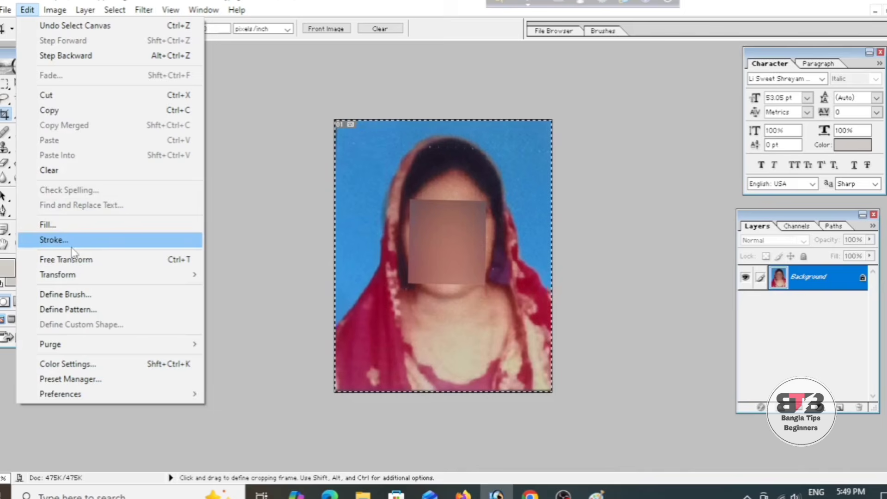
{"action": "left_click", "coordinate": [55, 240]}
{"action": "mouse_move", "coordinate": [187, 127]}
{"action": "left_mouse_down"}
{"action": "mouse_move", "coordinate": [221, 98]}
{"action": "mouse_move", "coordinate": [192, 122]}
{"action": "left_mouse_up"}
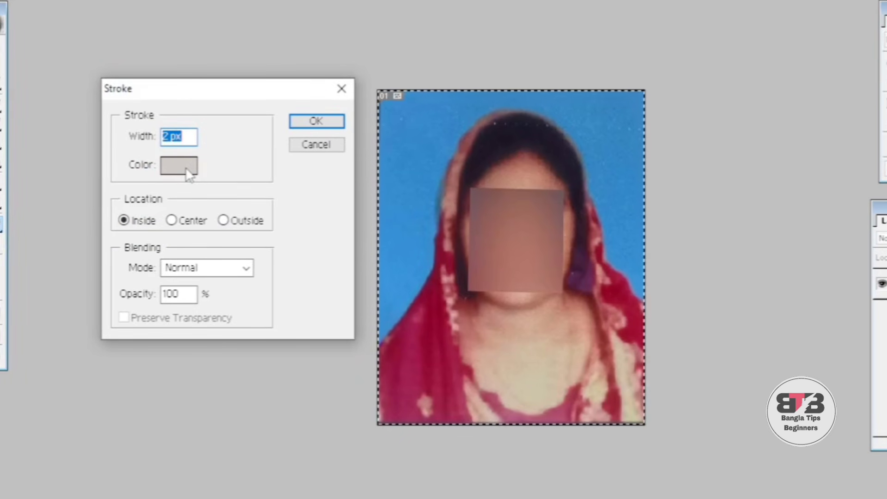
{"action": "left_click", "coordinate": [190, 175]}
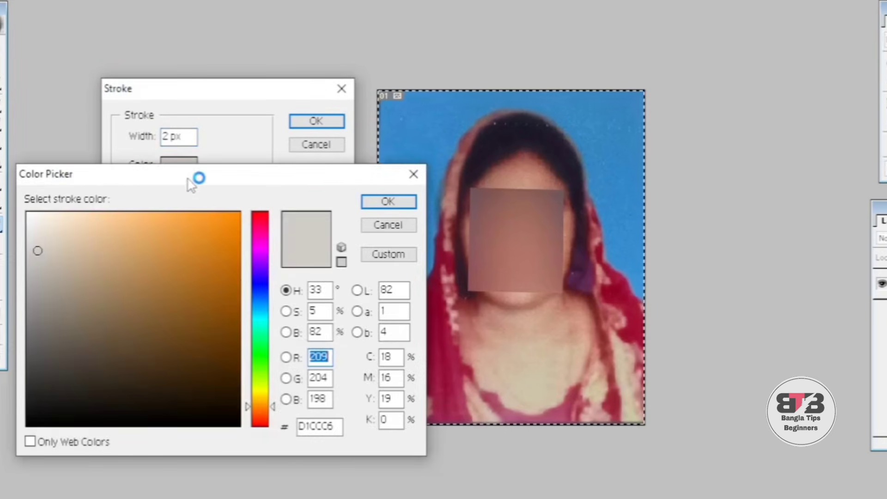
{"action": "left_click", "coordinate": [87, 407]}
{"action": "left_click_drag", "start_coordinate": [87, 407], "coordinate": [58, 416]}
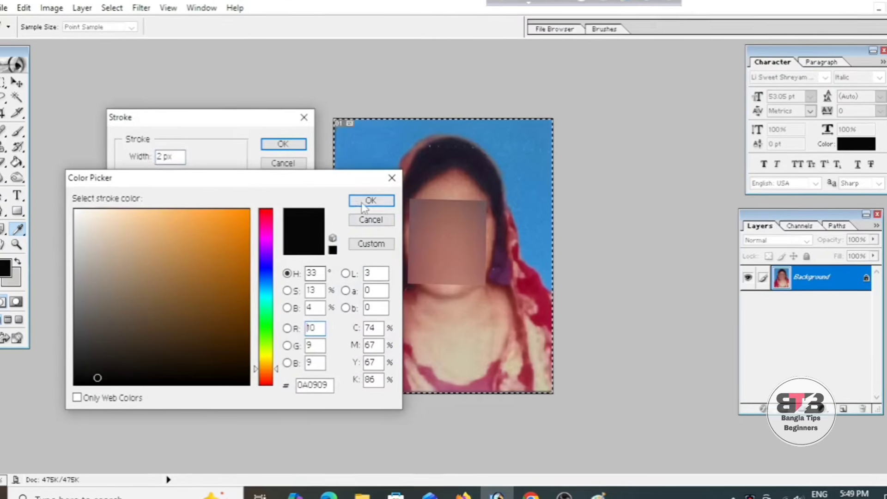
{"action": "left_click", "coordinate": [363, 204]}
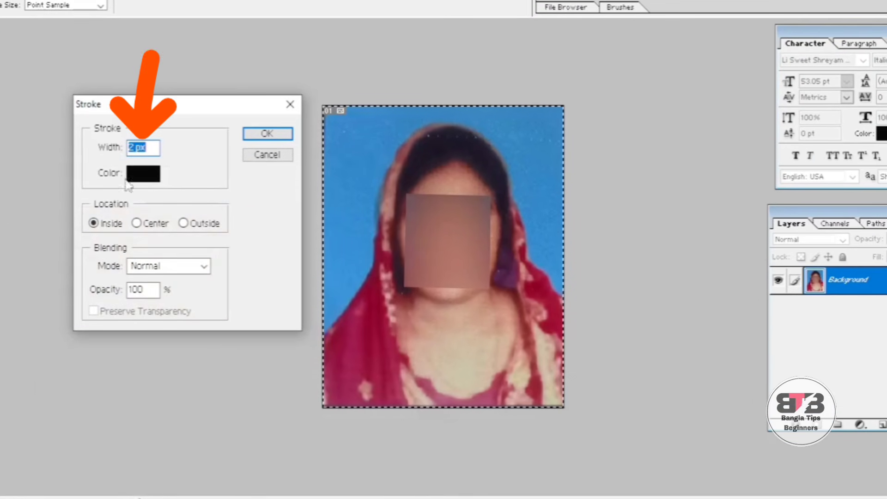
- Apply the stroke 2 px wide, inside the selection, at 100% opacity in Normal mode, and deselect the photo
{"action": "left_click", "coordinate": [136, 147]}
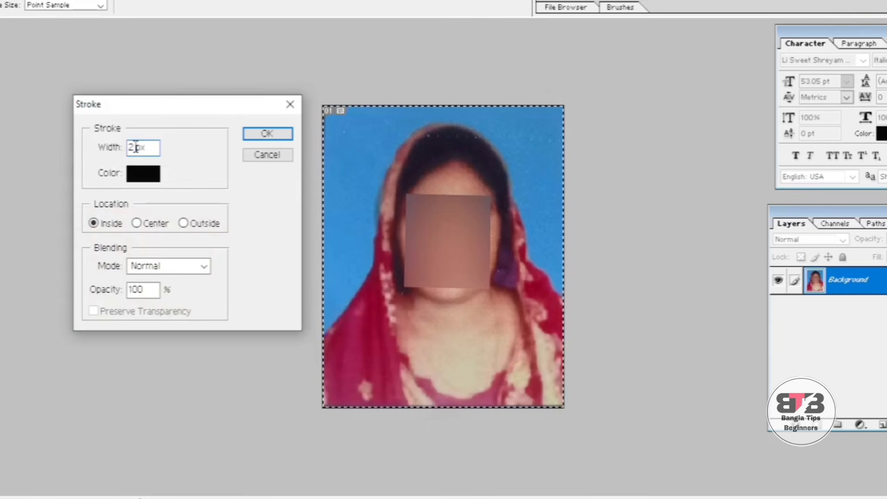
{"action": "left_click", "coordinate": [257, 134]}
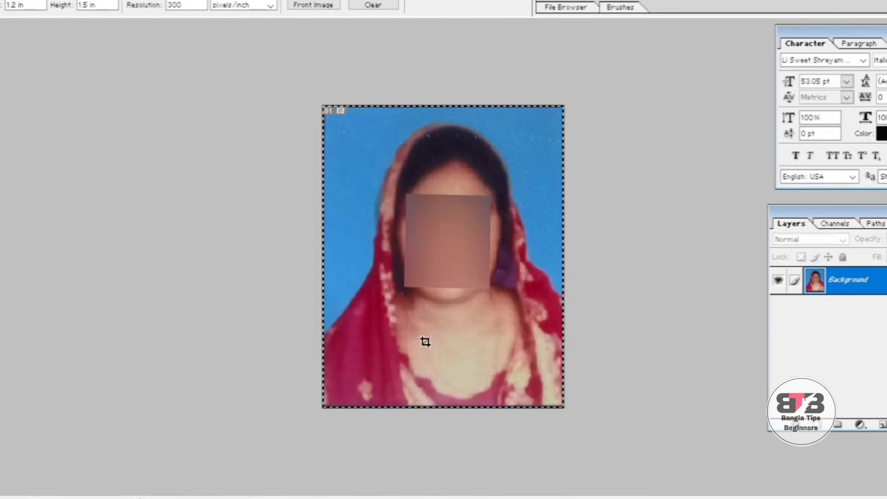
{"action": "key", "text": "ctrl+plus"}
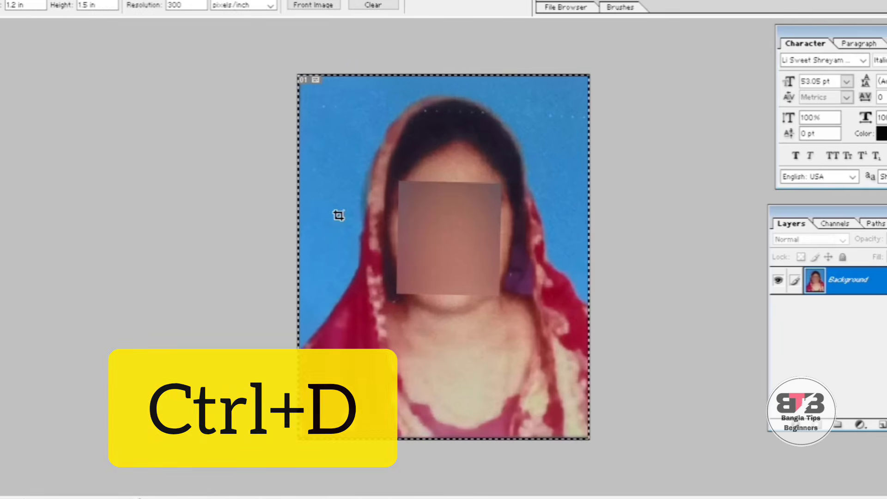
{"action": "key", "text": "ctrl+d"}
{"action": "key", "text": "ctrl+minus"}
{"action": "key", "text": "ctrl+minus"}
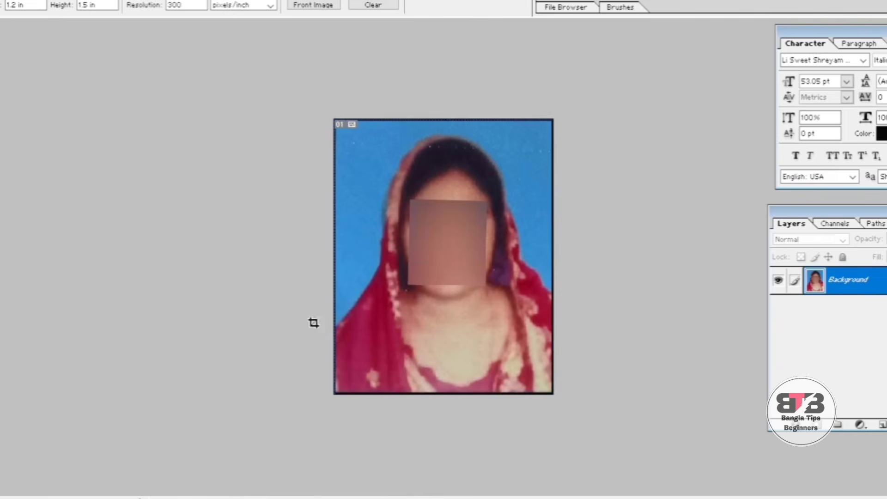
- Create a new white RGB document with the 4 x 6 inch preset at 300 pixels/inch
{"action": "key", "text": "v"}
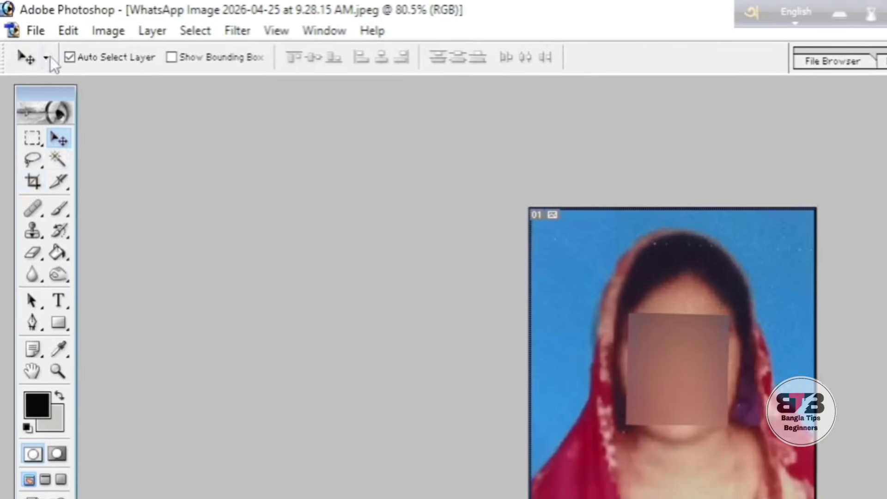
{"action": "left_click", "coordinate": [42, 39]}
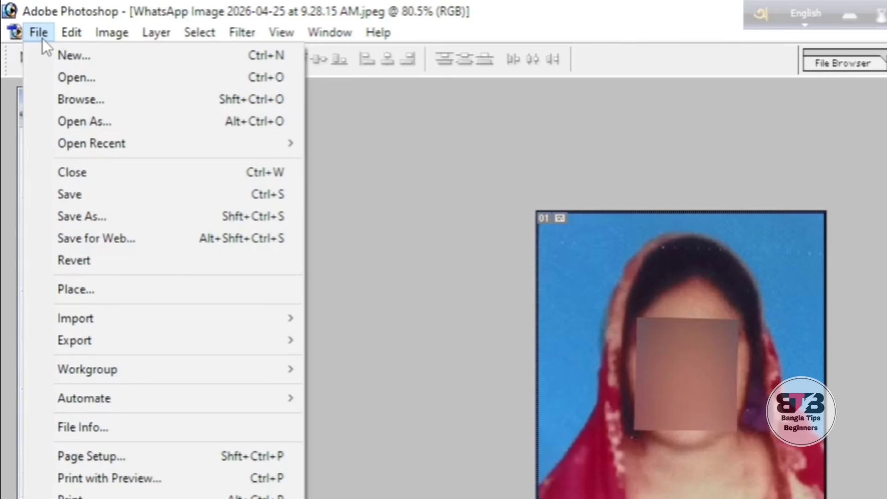
{"action": "left_click", "coordinate": [63, 56]}
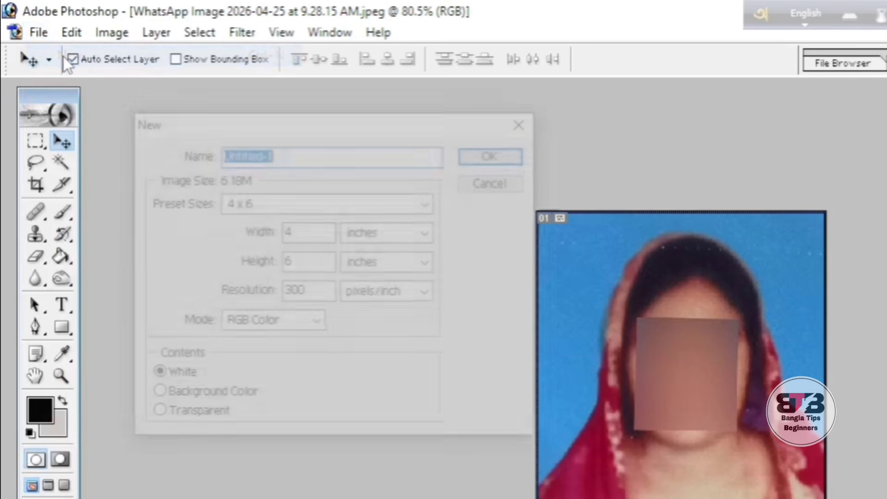
{"action": "left_click_drag", "start_coordinate": [216, 116], "coordinate": [303, 123]}
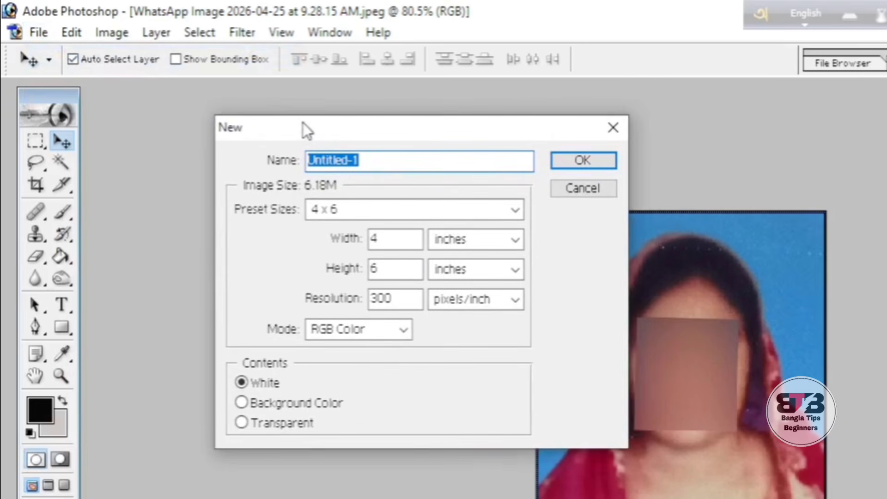
{"action": "left_click", "coordinate": [332, 215]}
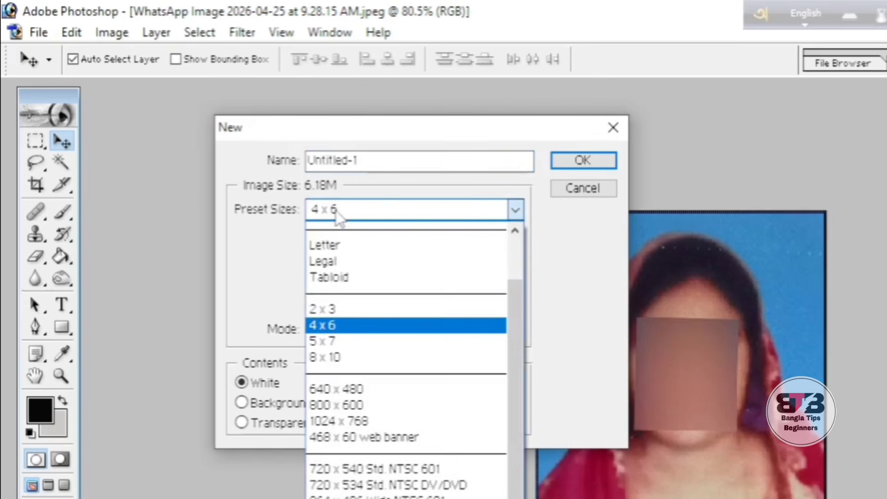
{"action": "left_click", "coordinate": [356, 328]}
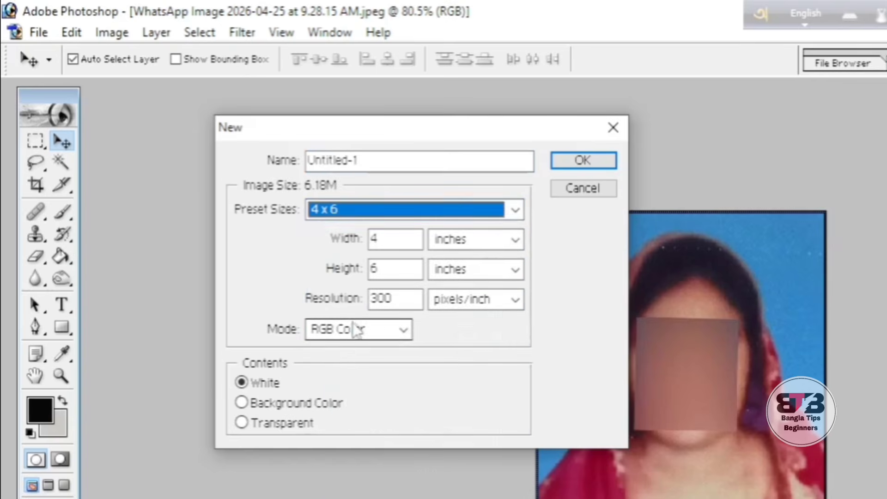
{"action": "left_click", "coordinate": [584, 160]}
- Copy the bordered portrait into the new 4 x 6 document, maximize that document, and place the photo in the page's upper-left corner
{"action": "left_click_drag", "start_coordinate": [174, 113], "coordinate": [856, 152]}
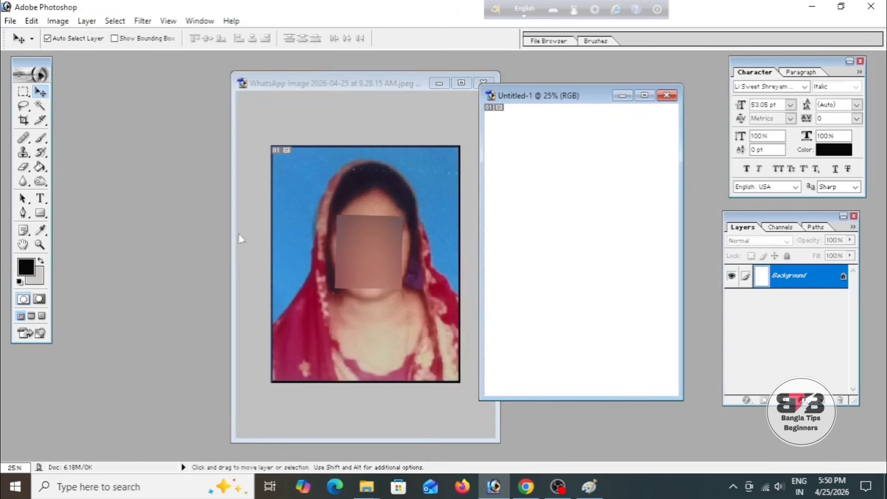
{"action": "left_click", "coordinate": [316, 262]}
{"action": "left_click_drag", "start_coordinate": [347, 252], "coordinate": [577, 203]}
{"action": "left_click", "coordinate": [645, 95]}
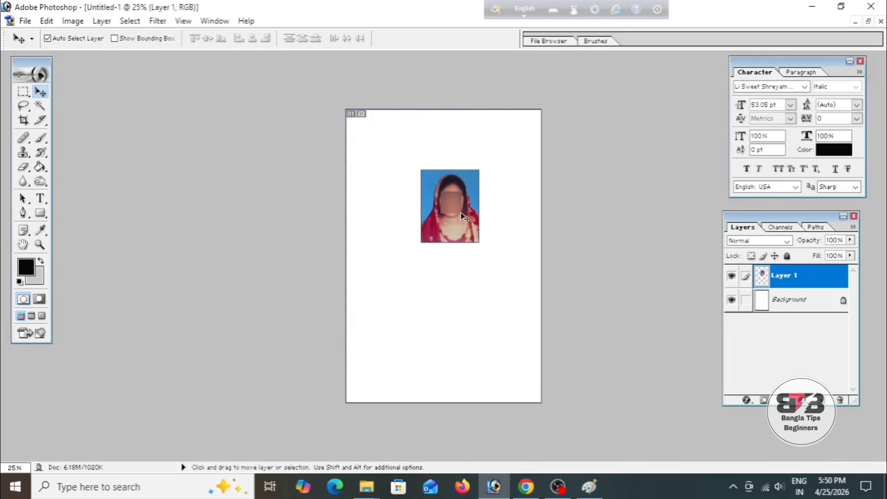
{"action": "left_click_drag", "start_coordinate": [461, 213], "coordinate": [390, 157]}
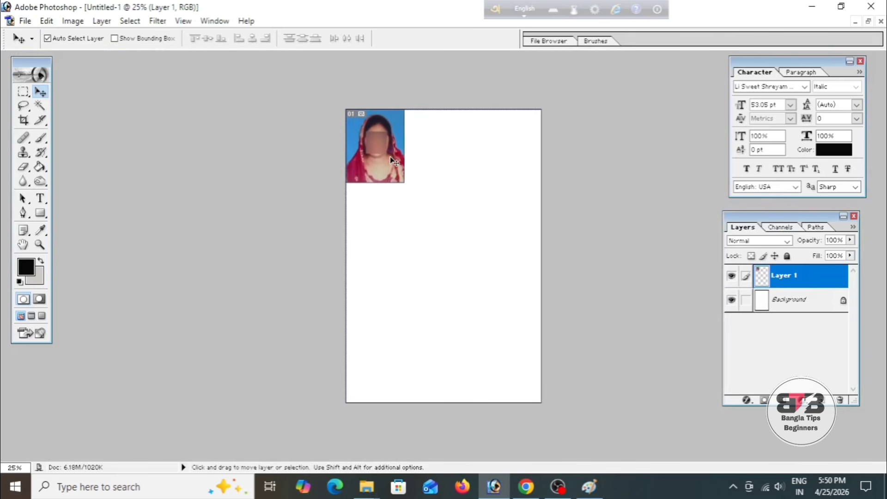
- Place two copies of the portrait beside the original to form a row of three, and merge them into one layer
{"action": "left_click_drag", "start_coordinate": [394, 162], "coordinate": [497, 168]}
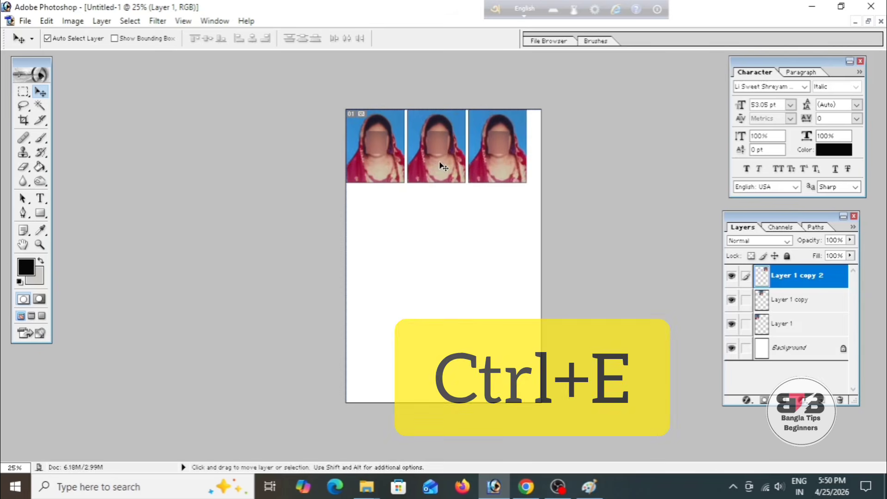
{"action": "key", "text": "ctrl+e"}
{"action": "key", "text": "ctrl+e"}
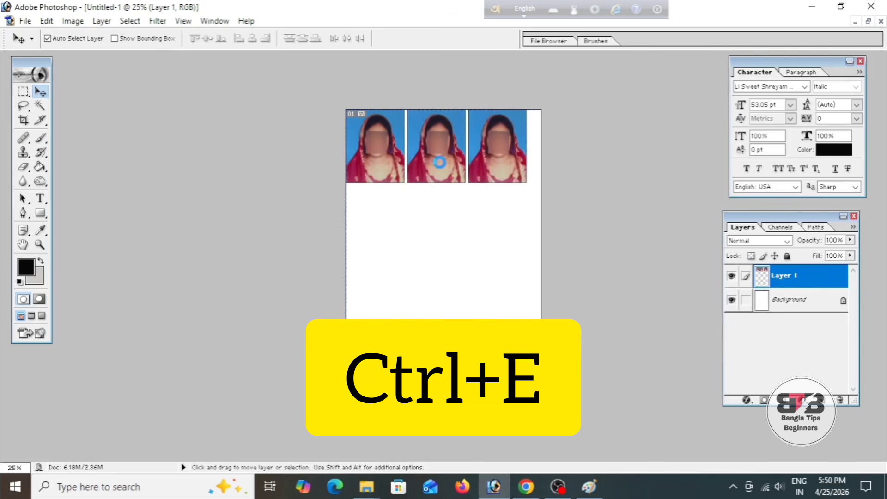
- Center the row near the page's upper edge and copy it twice below with small, even gaps to form a 3 × 3 photo grid
{"action": "left_click_drag", "start_coordinate": [439, 162], "coordinate": [443, 166]}
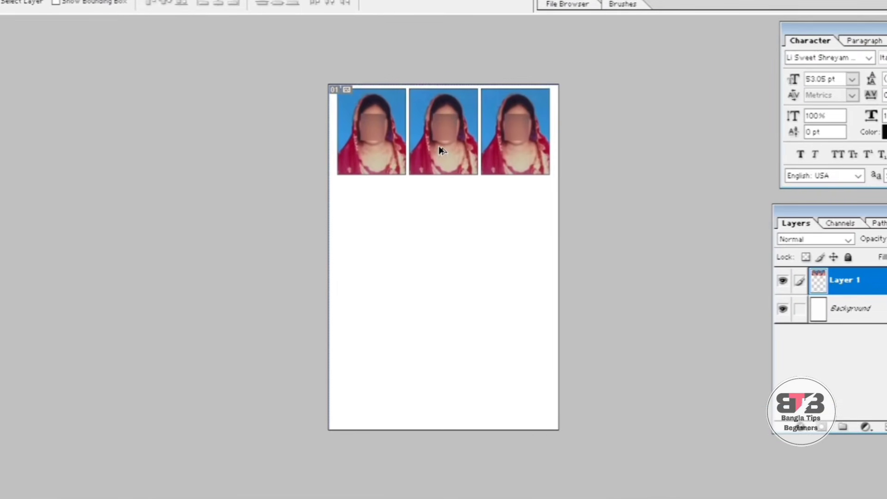
{"action": "left_click_drag", "start_coordinate": [442, 150], "coordinate": [440, 234]}
{"action": "left_click_drag", "start_coordinate": [443, 312], "coordinate": [445, 309]}
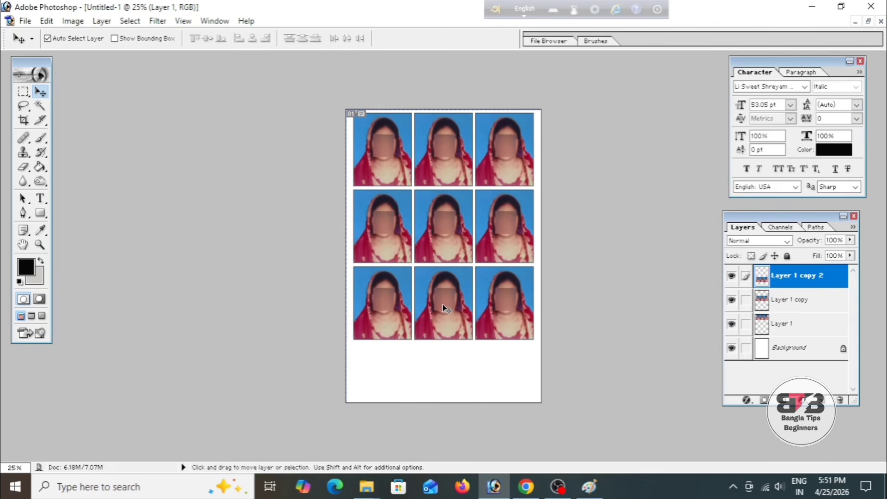
{"action": "key", "text": "Up"}
{"action": "key", "text": "Up"}
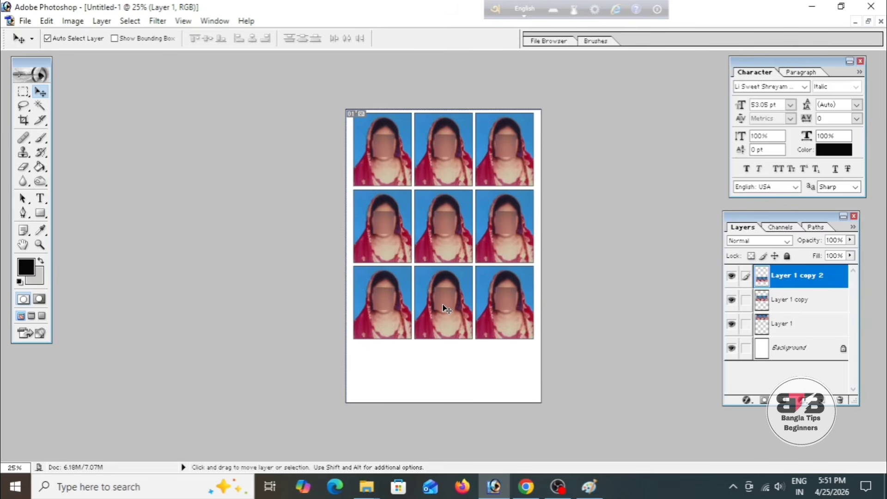
- Start printing the photo sheet with preview, choose the EPSON L3210 Series printer, and open its properties
{"action": "key", "text": "ctrl+alt+p"}
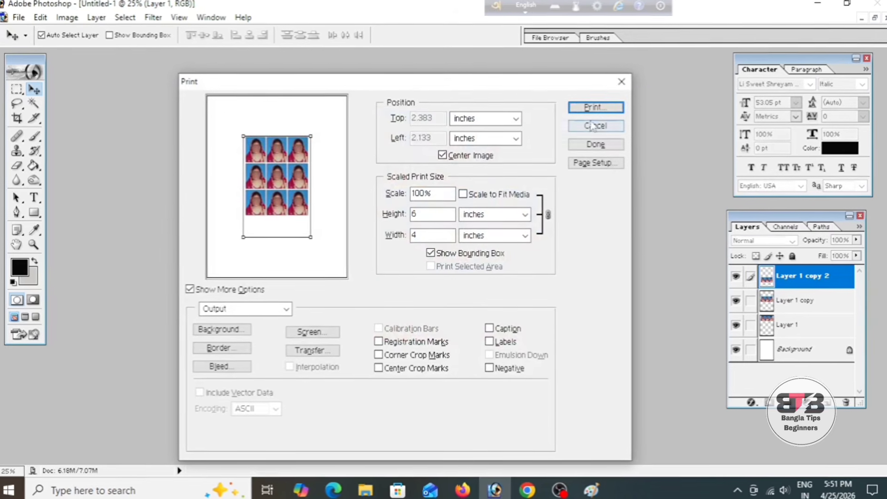
{"action": "left_click", "coordinate": [597, 104]}
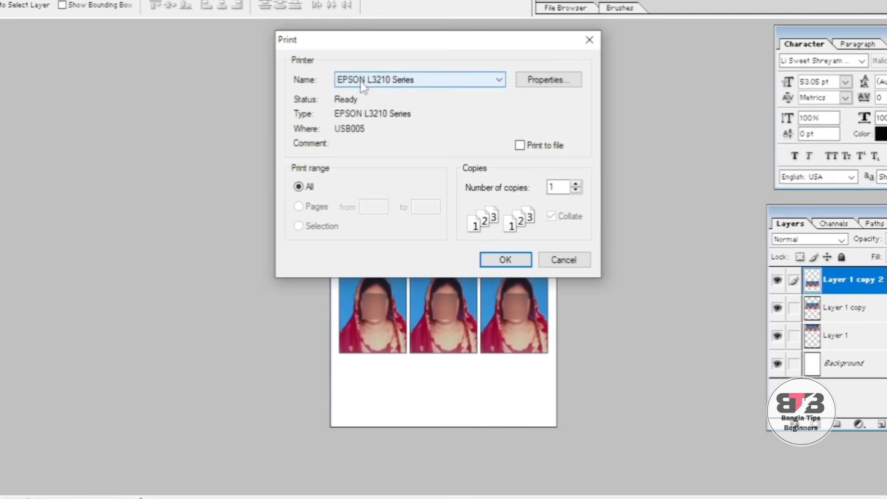
{"action": "left_click", "coordinate": [361, 82]}
{"action": "left_click", "coordinate": [365, 93]}
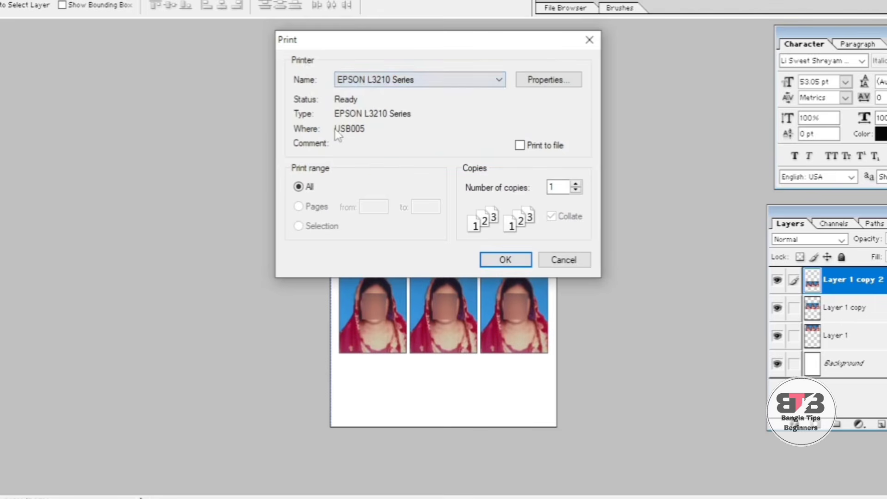
{"action": "left_click", "coordinate": [538, 84]}
{"action": "left_click_drag", "start_coordinate": [538, 54], "coordinate": [464, 45]}
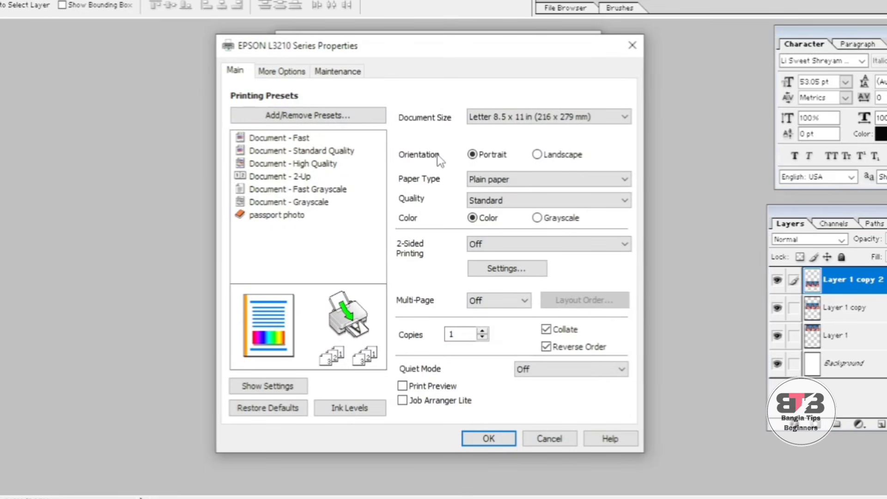
- Set document size 10 x 15 cm (4 x 6 in), paper type Photo Paper Glossy and quality High, and close the print dialog without printing
{"action": "left_click", "coordinate": [476, 118]}
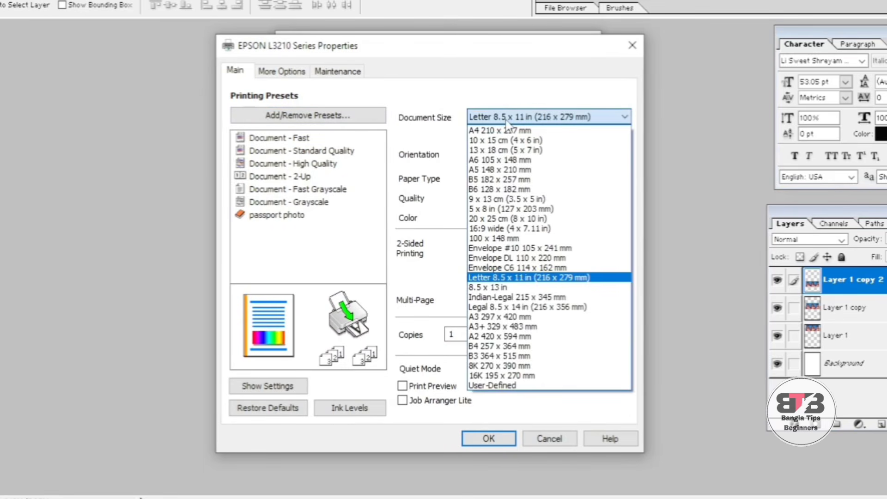
{"action": "left_click", "coordinate": [506, 140]}
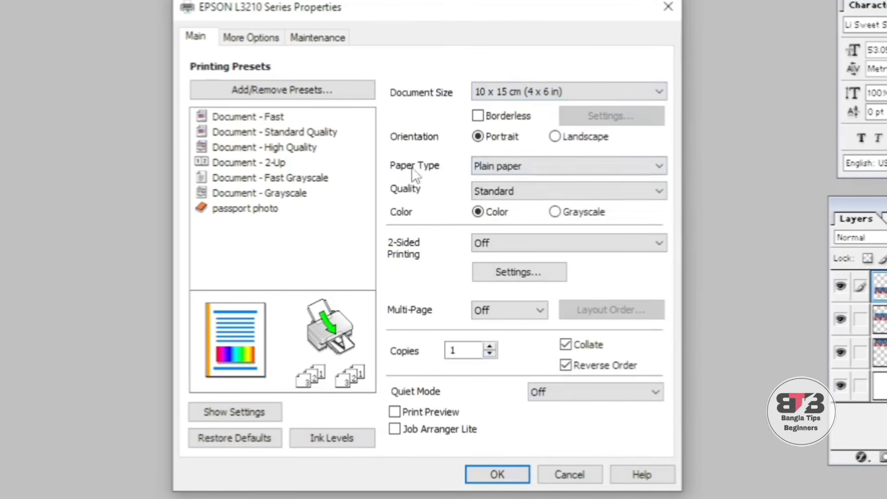
{"action": "left_click", "coordinate": [502, 167]}
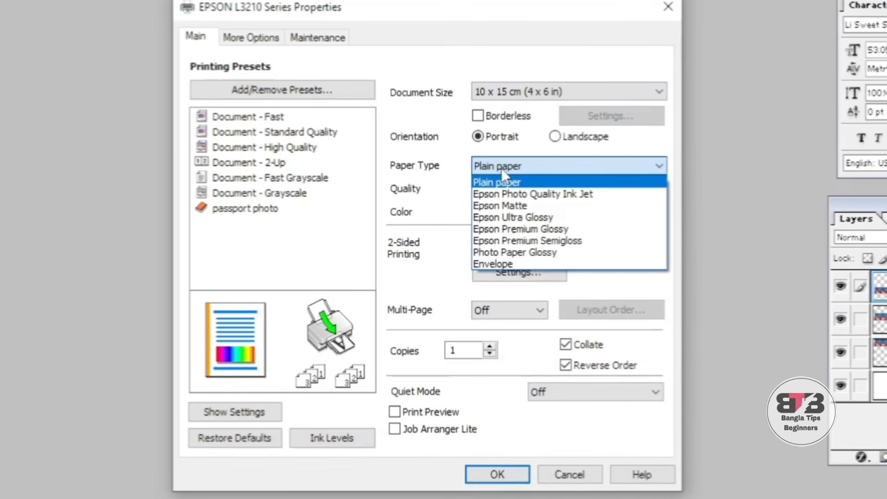
{"action": "left_click", "coordinate": [522, 252]}
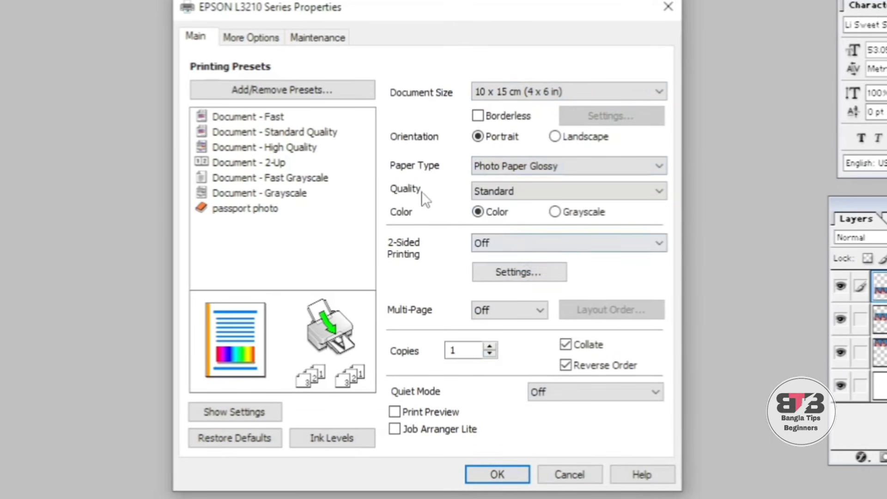
{"action": "left_click", "coordinate": [495, 193]}
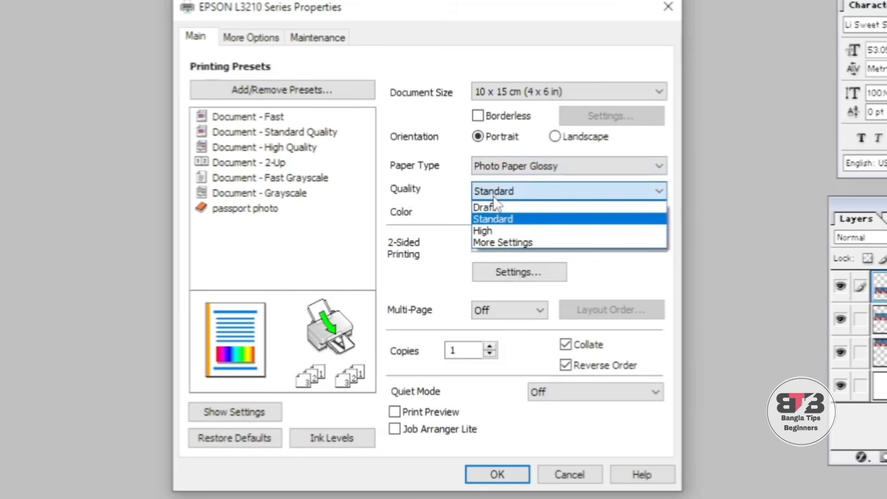
{"action": "left_click", "coordinate": [509, 230]}
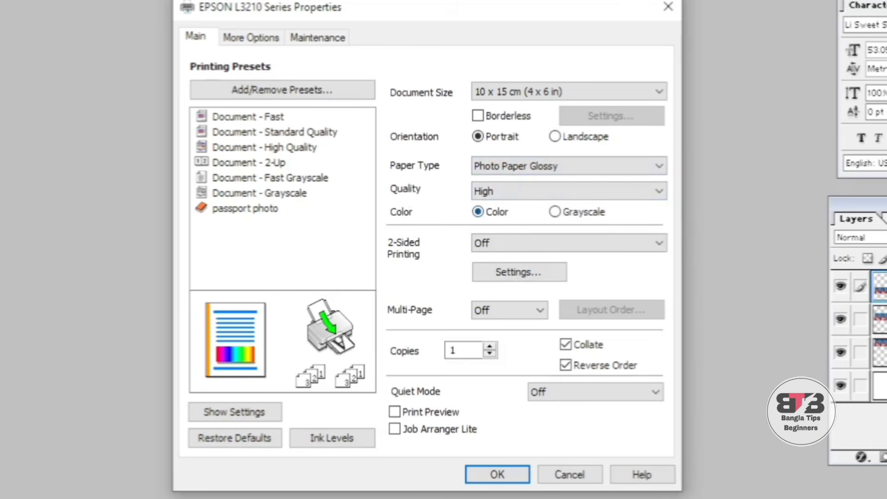
{"action": "left_click", "coordinate": [506, 474]}
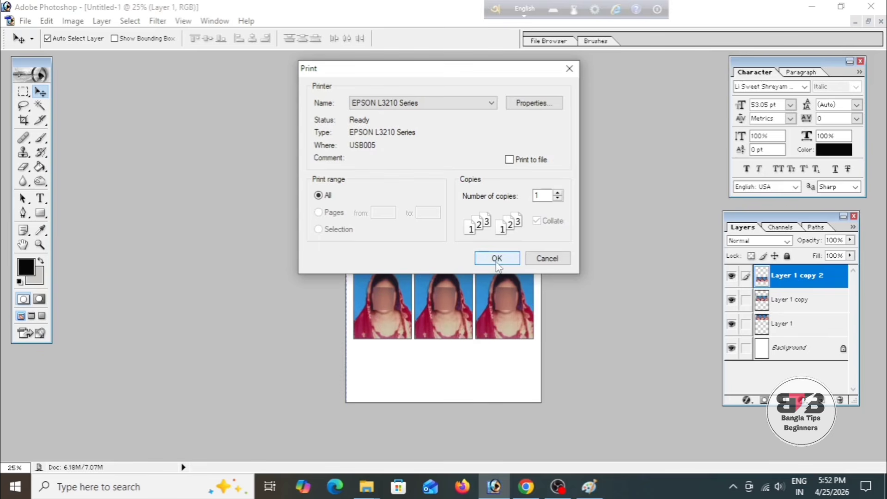
{"action": "left_click_drag", "start_coordinate": [478, 75], "coordinate": [263, 116]}
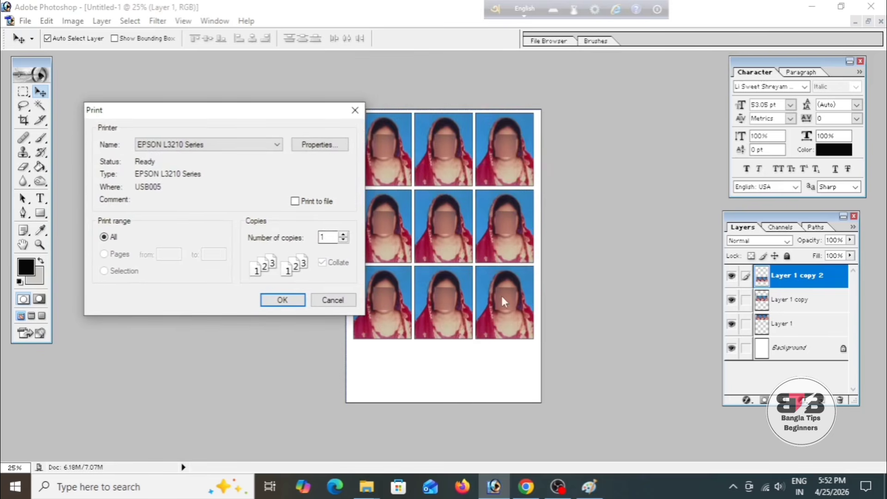
{"action": "left_click", "coordinate": [354, 110]}
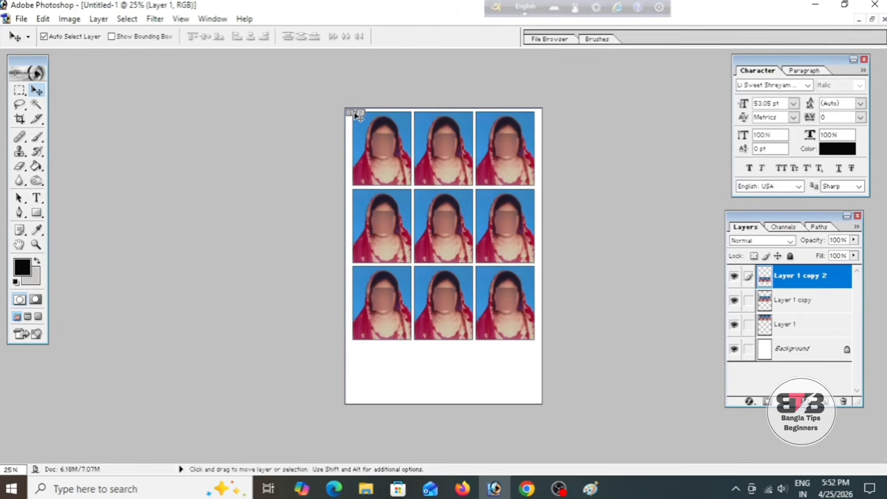